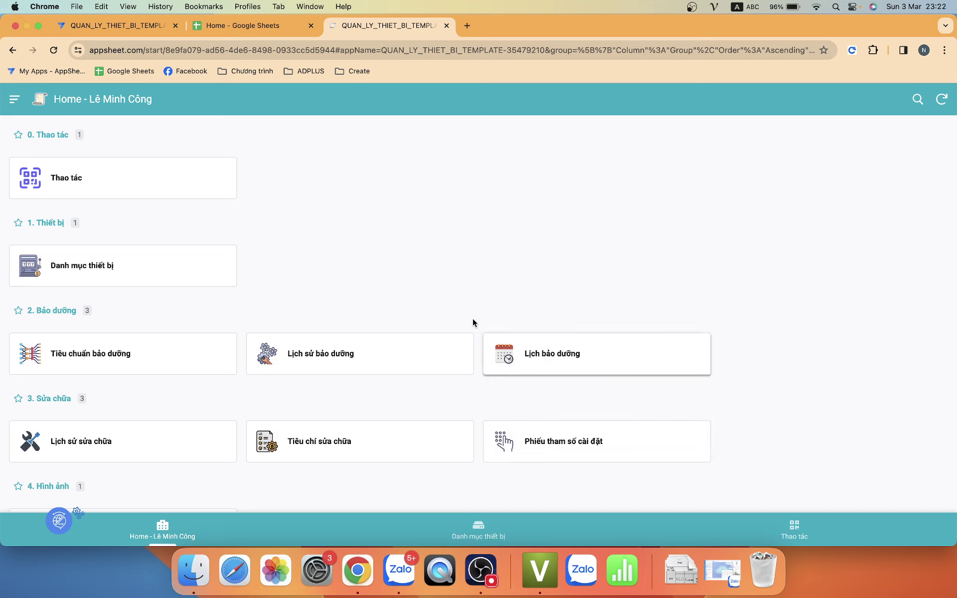
# Open the Thao tác QR code lookup screen and focus its Mã QR code field.
pyautogui.click(793, 528)
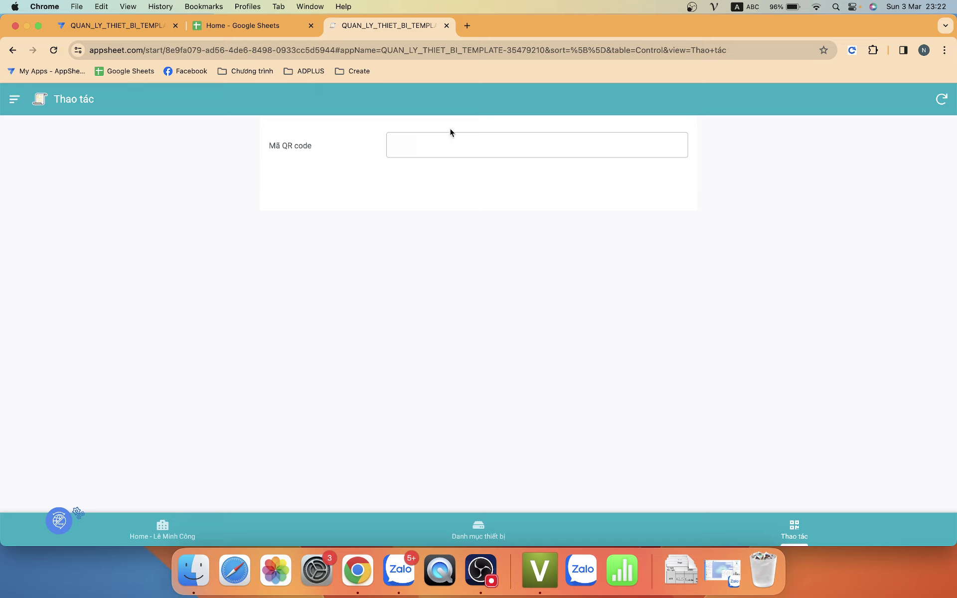
pyautogui.click(438, 150)
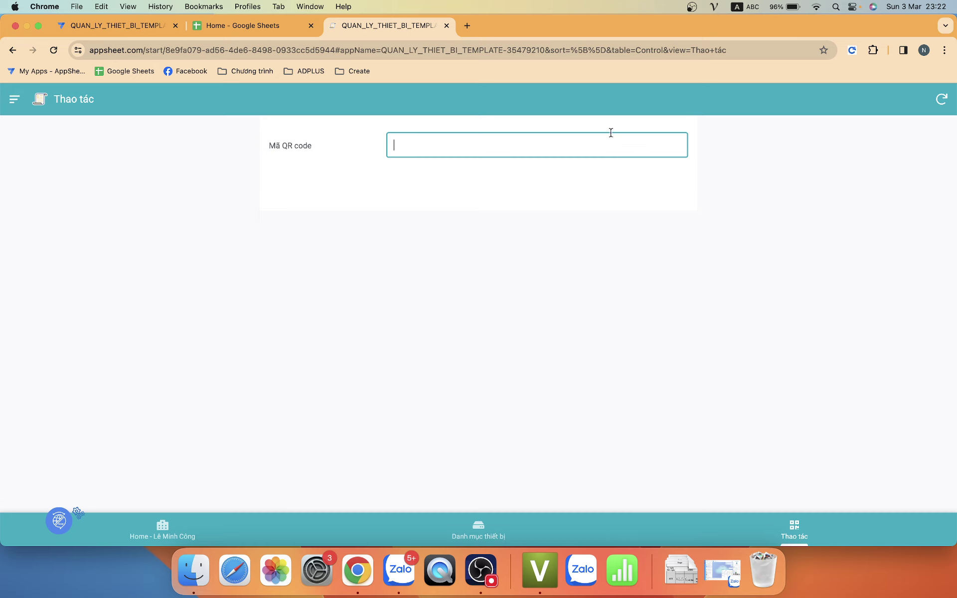
pyautogui.click(162, 528)
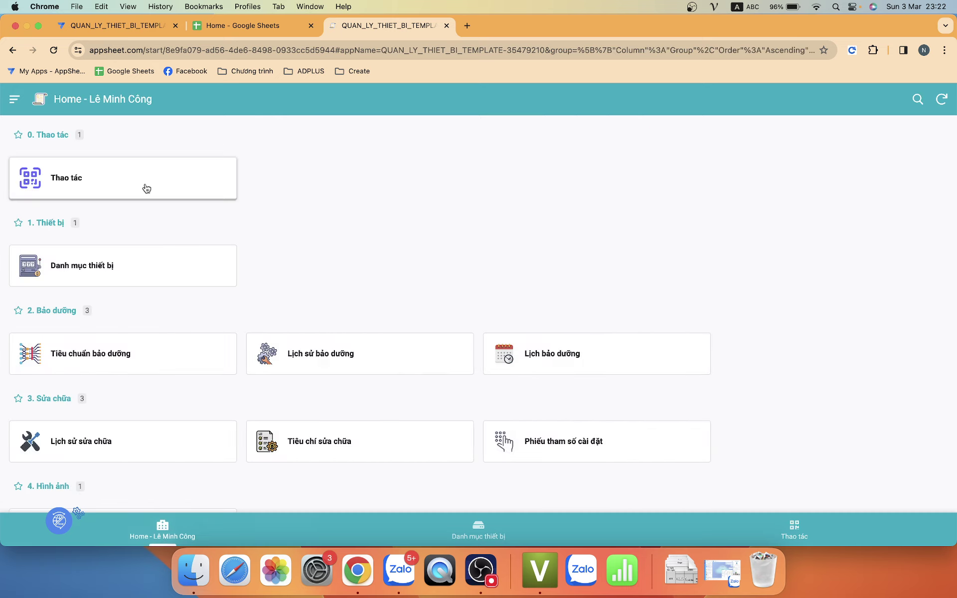
pyautogui.click(124, 182)
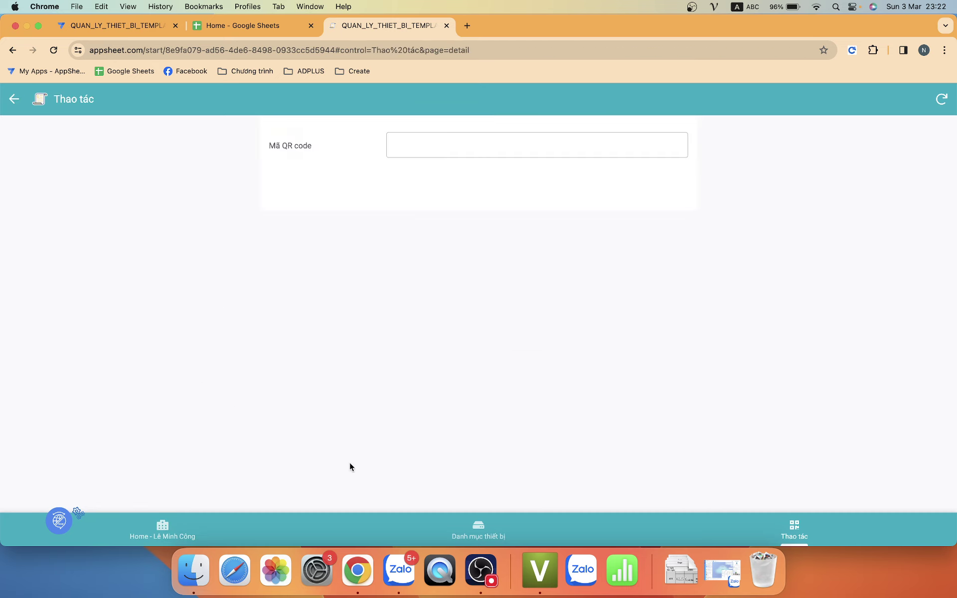
# Find machine TGC-X1-0011's QR code MAY0019 in Danh mục thiết bị, then return to Thao tác.
pyautogui.click(476, 529)
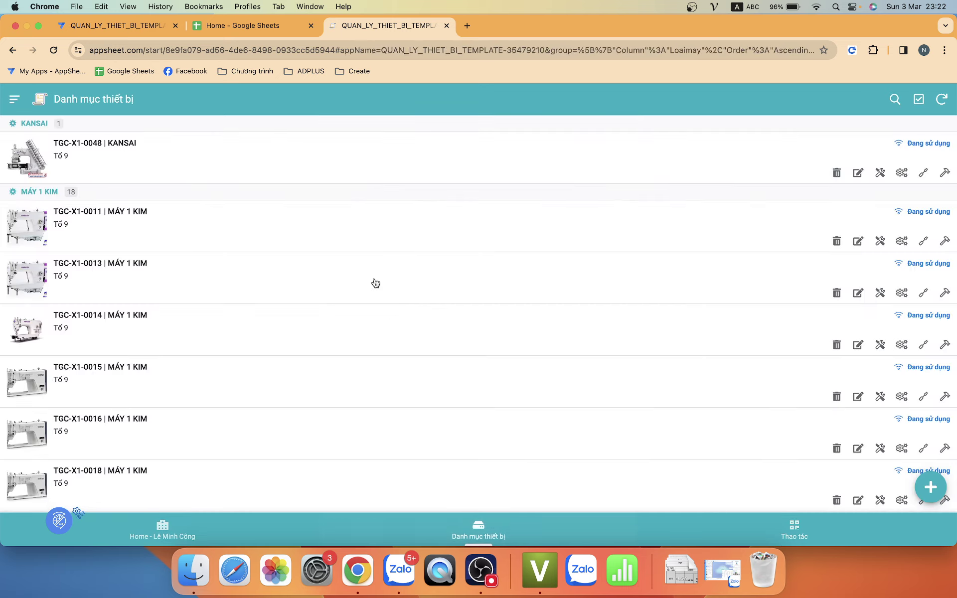
pyautogui.click(230, 230)
pyautogui.scroll(-2, 454, 367)
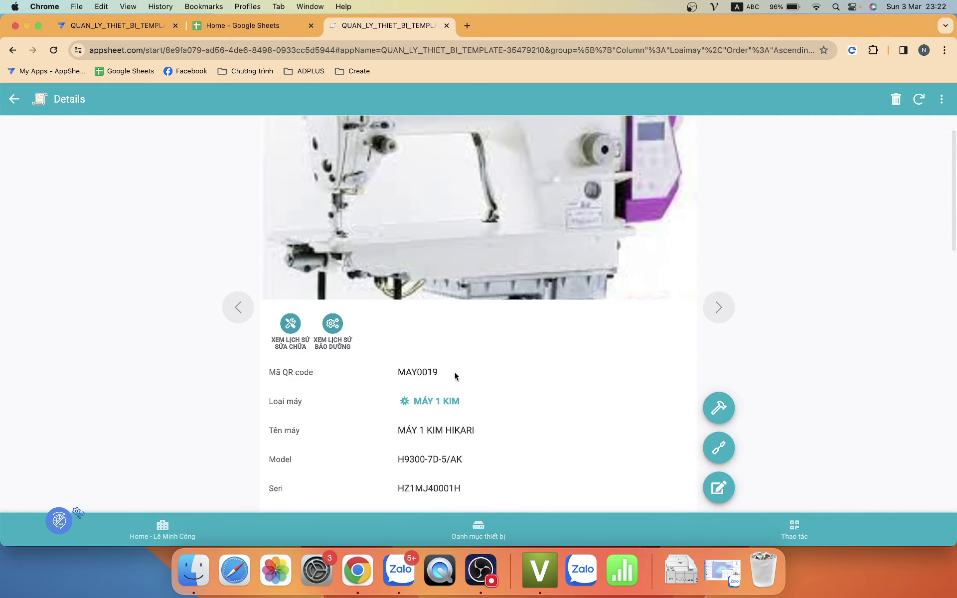
pyautogui.moveTo(455, 374); pyautogui.dragTo(391, 374)
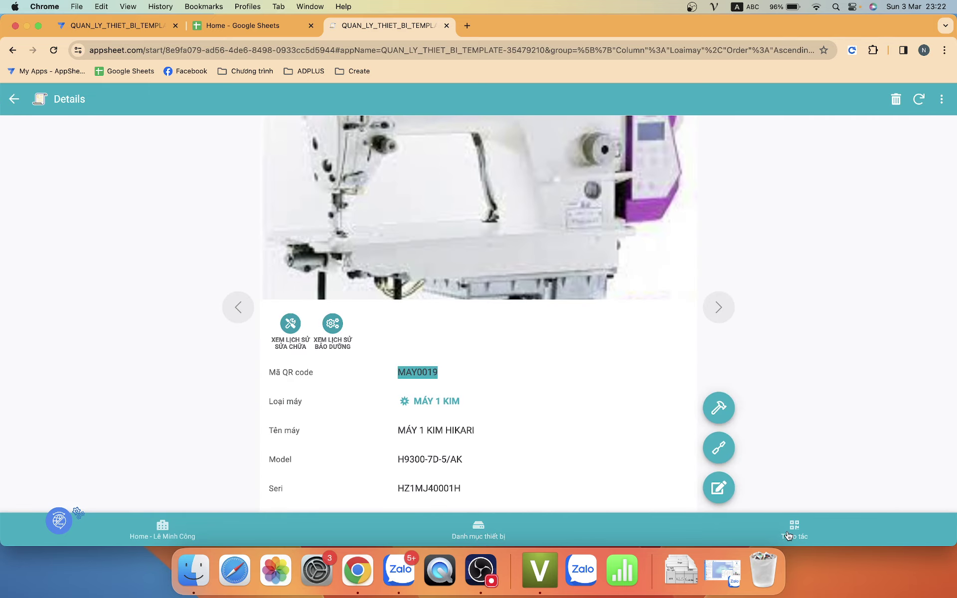
pyautogui.scroll(-10, 586, 438)
pyautogui.scroll(5, 586, 438)
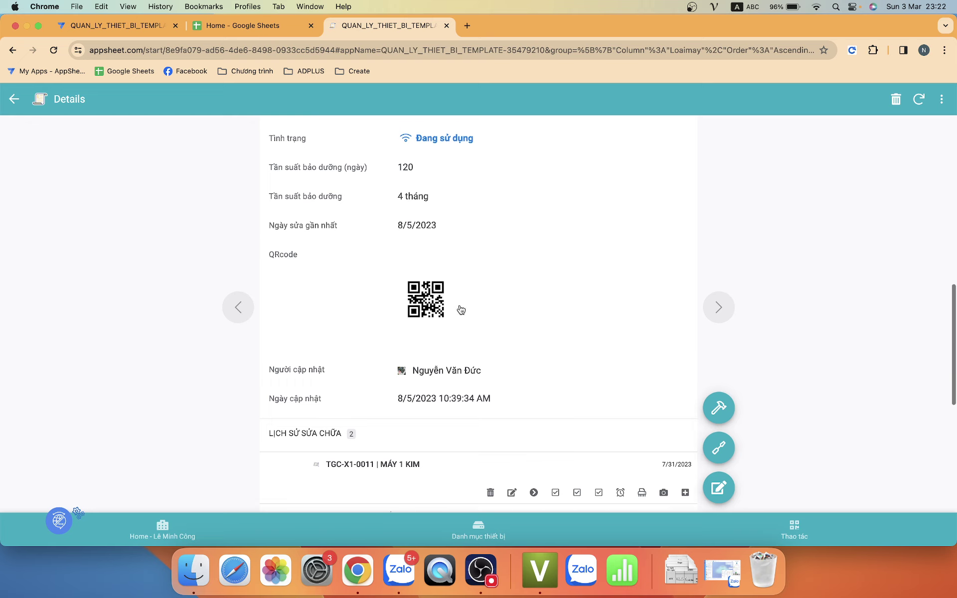
pyautogui.click(786, 528)
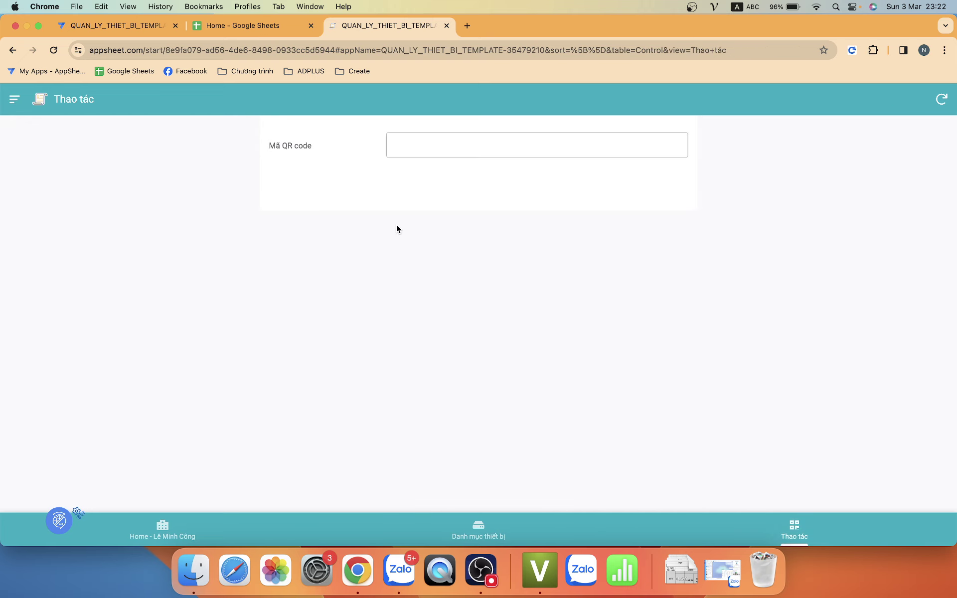
# Enter QR code MAY0019 to load machine TGC-X1-0011 | MÁY 1 KIM at Tổ 9.
pyautogui.click(418, 144)
pyautogui.write('MAY0019')
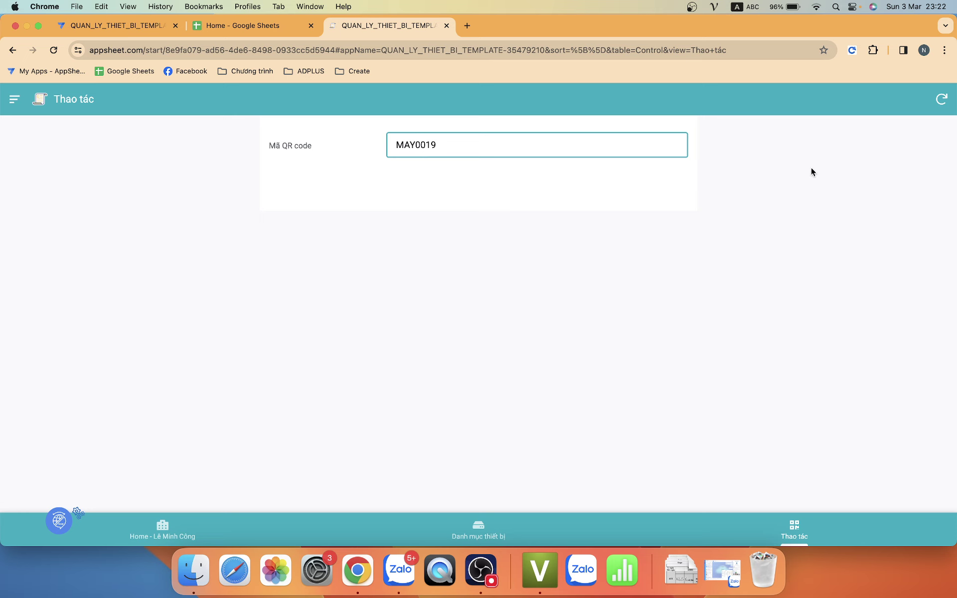
pyautogui.click(684, 369)
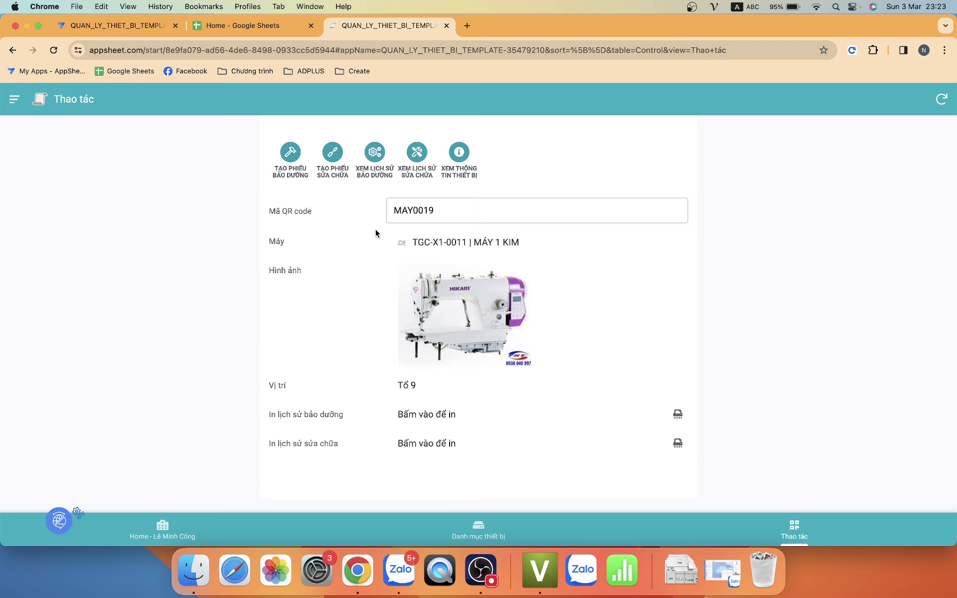
# Create a Baoduong maintenance record for MAY0019 with every Kết quả criterion Đạt and save it.
pyautogui.click(291, 153)
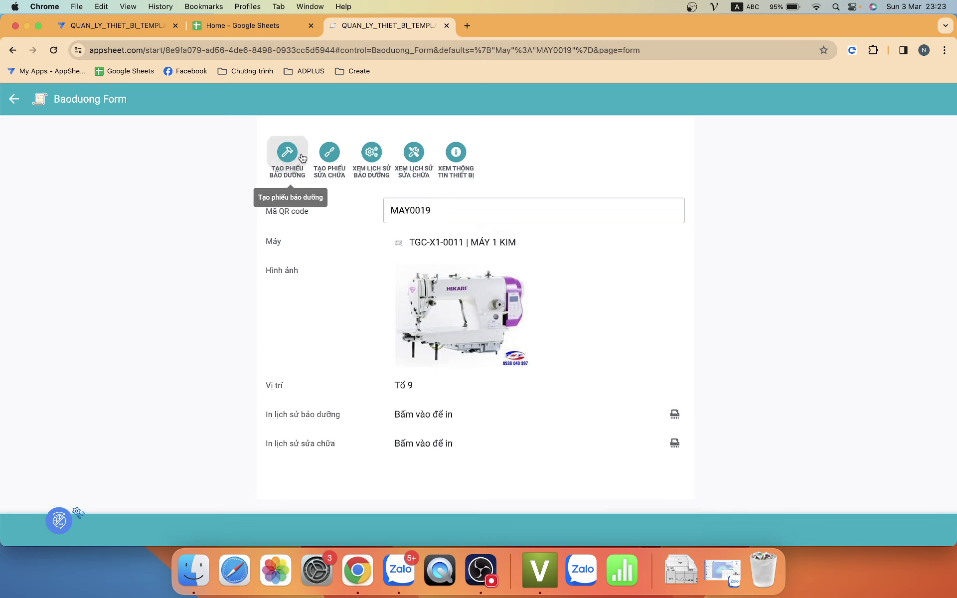
pyautogui.scroll(-1, 444, 264)
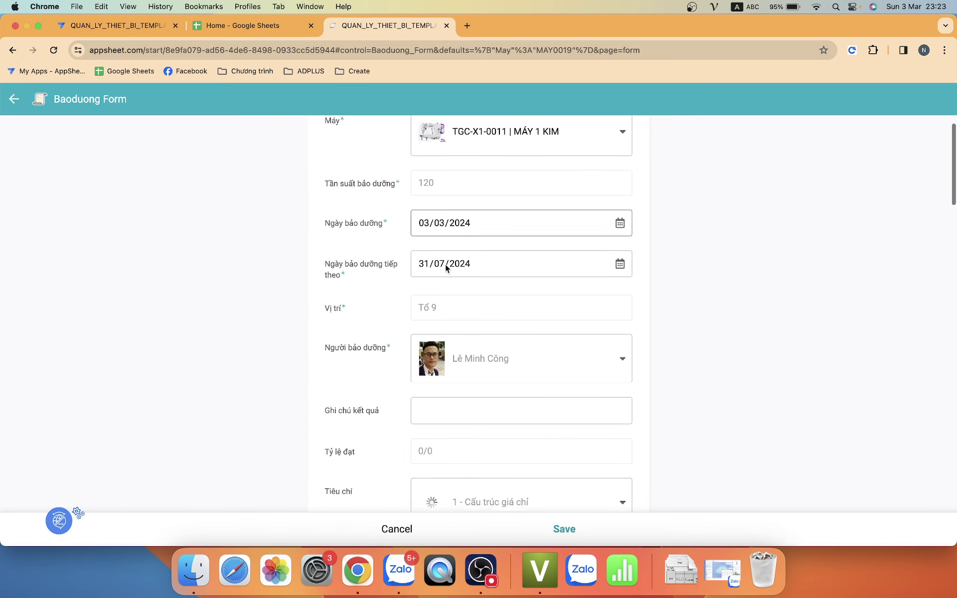
pyautogui.scroll(-1, 445, 264)
pyautogui.scroll(2, 444, 264)
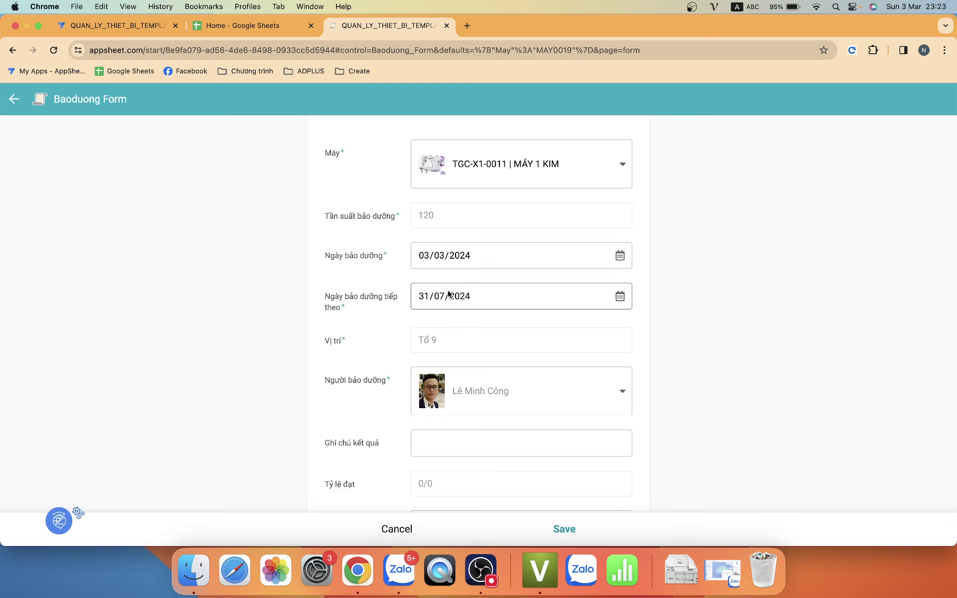
pyautogui.scroll(-1, 447, 289)
pyautogui.scroll(-1, 448, 290)
pyautogui.scroll(-2, 448, 290)
pyautogui.scroll(-1, 447, 290)
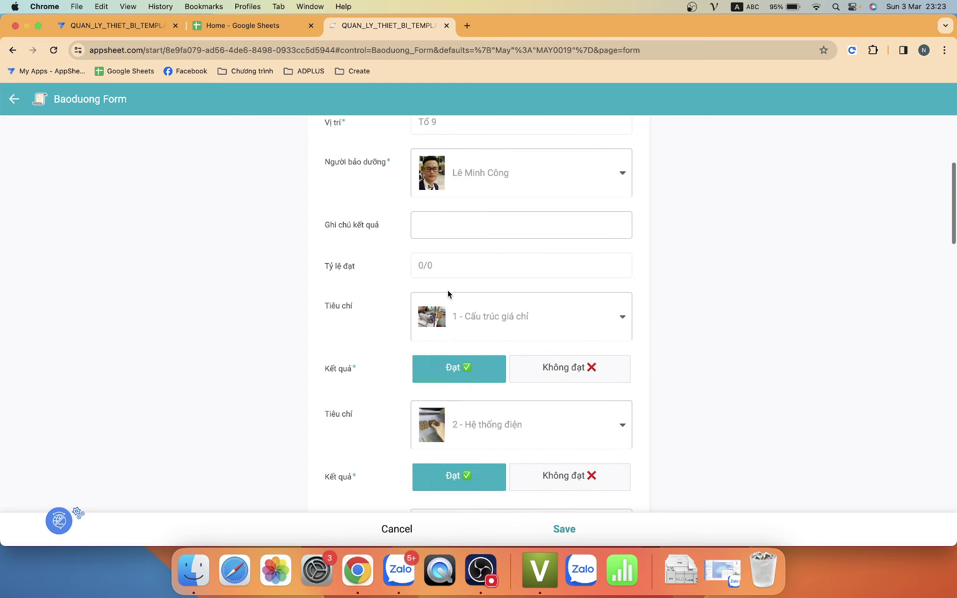
pyautogui.scroll(-1, 448, 290)
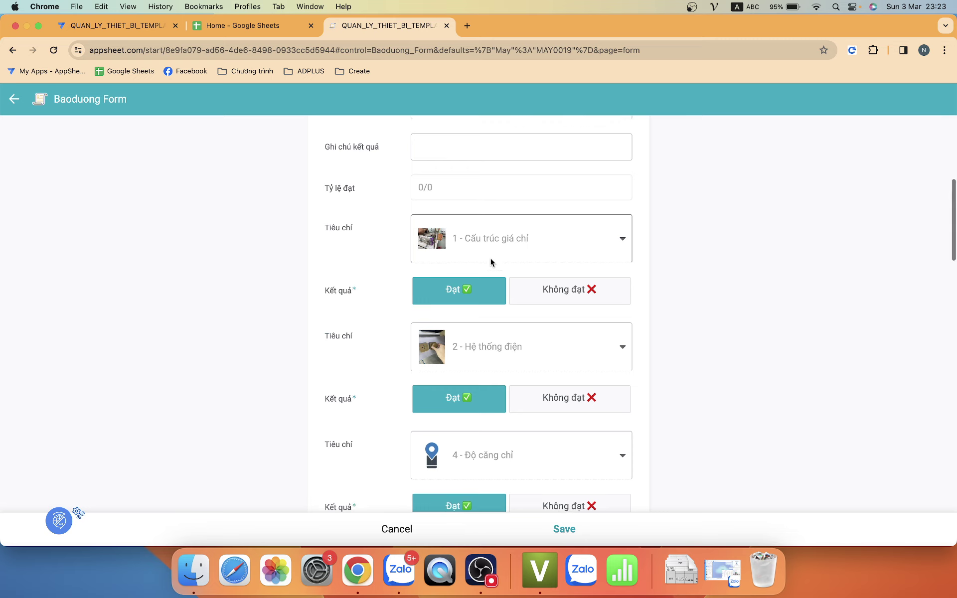
pyautogui.scroll(-3, 491, 263)
pyautogui.scroll(-1, 491, 262)
pyautogui.scroll(-4, 490, 262)
pyautogui.scroll(-6, 491, 263)
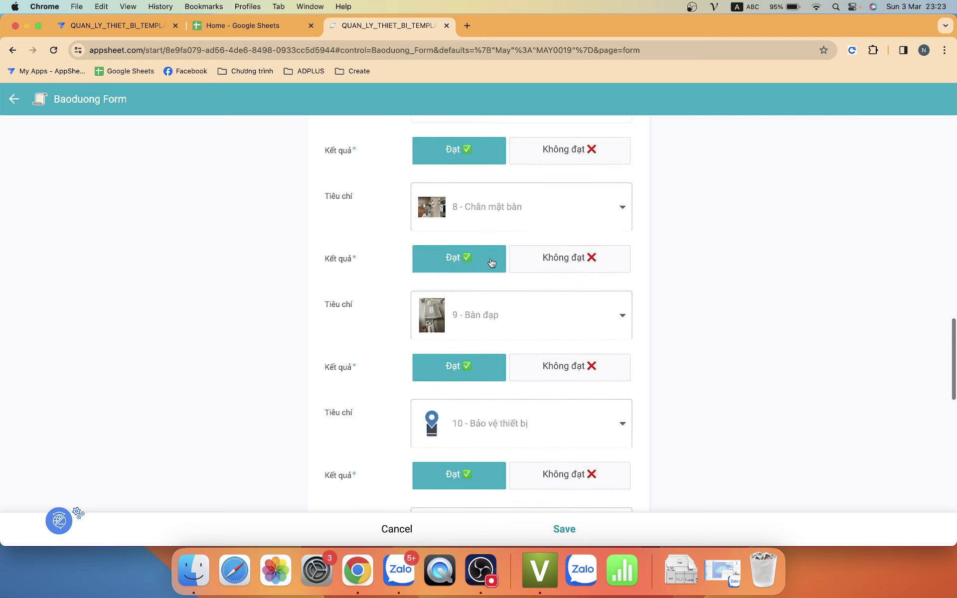
pyautogui.scroll(-5, 490, 262)
pyautogui.scroll(-5, 491, 262)
pyautogui.scroll(-1, 491, 262)
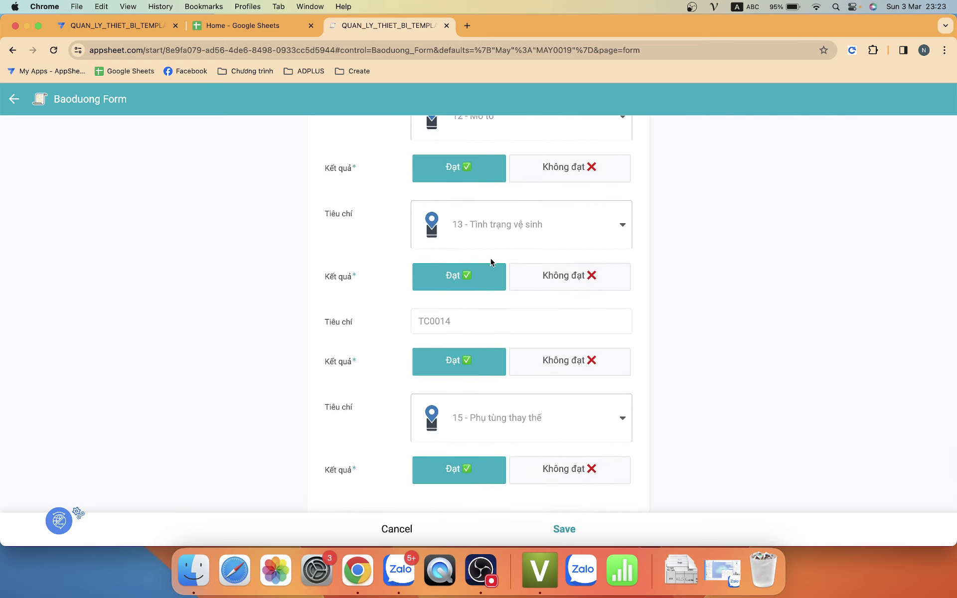
pyautogui.scroll(1, 491, 263)
pyautogui.scroll(1, 490, 263)
pyautogui.scroll(6, 490, 262)
pyautogui.scroll(5, 491, 263)
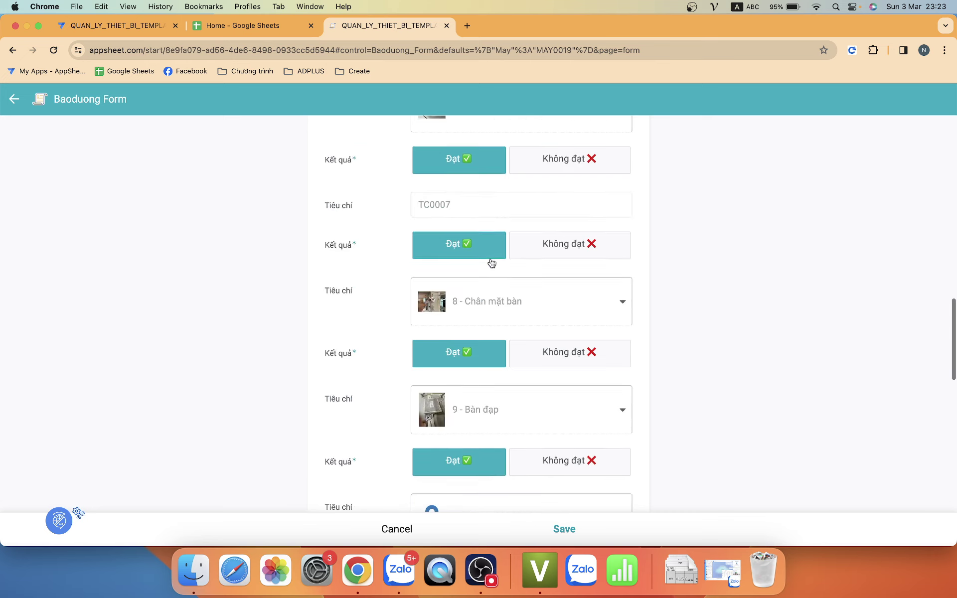
pyautogui.scroll(4, 491, 263)
pyautogui.scroll(5, 490, 262)
pyautogui.scroll(3, 491, 262)
pyautogui.scroll(1, 490, 258)
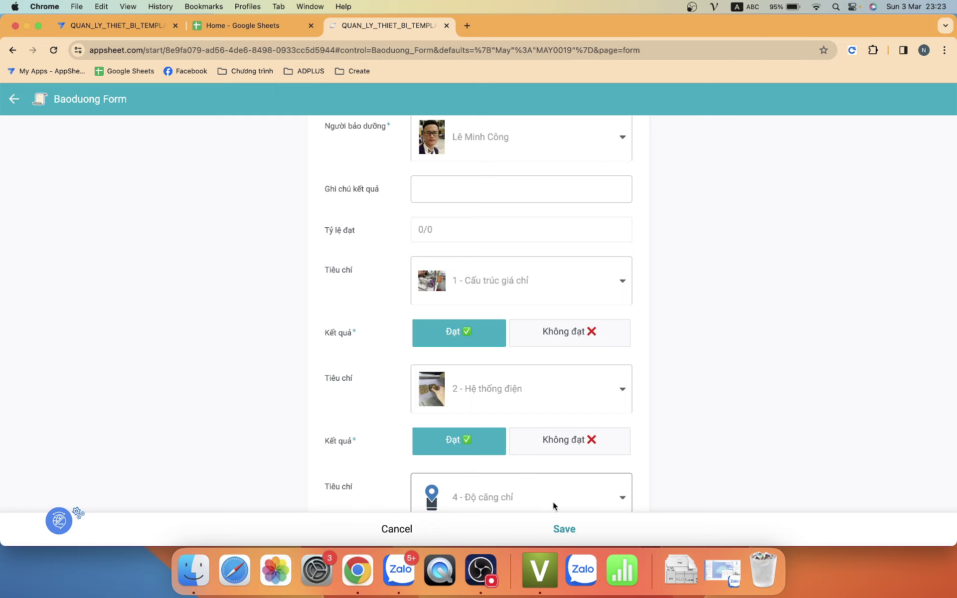
pyautogui.click(561, 527)
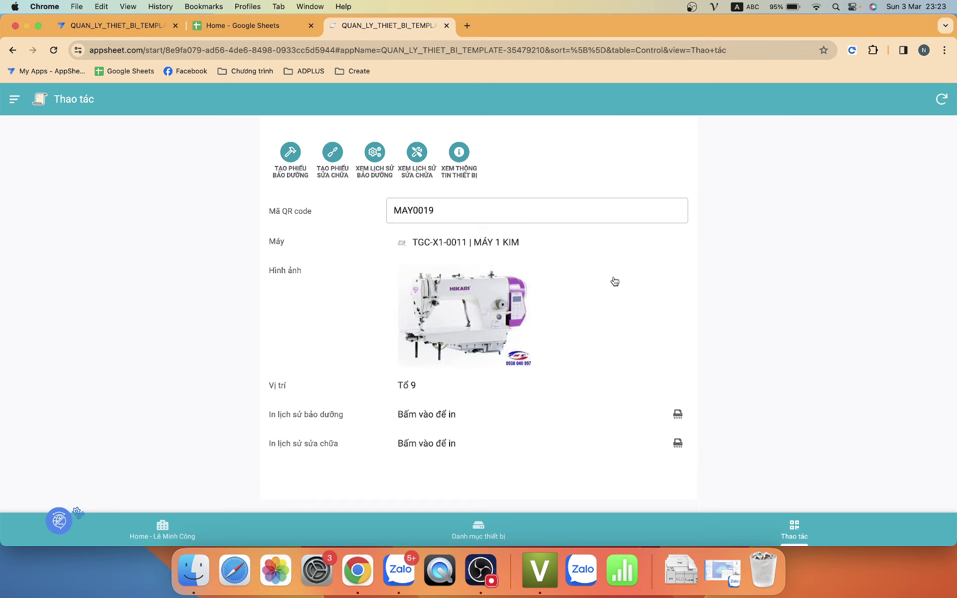
# Start a repair record for MAY0019: Tổ 9, stage Tra cạp, fault 18, fix dán lại chân vịt mới.
pyautogui.click(349, 158)
pyautogui.scroll(-2, 459, 269)
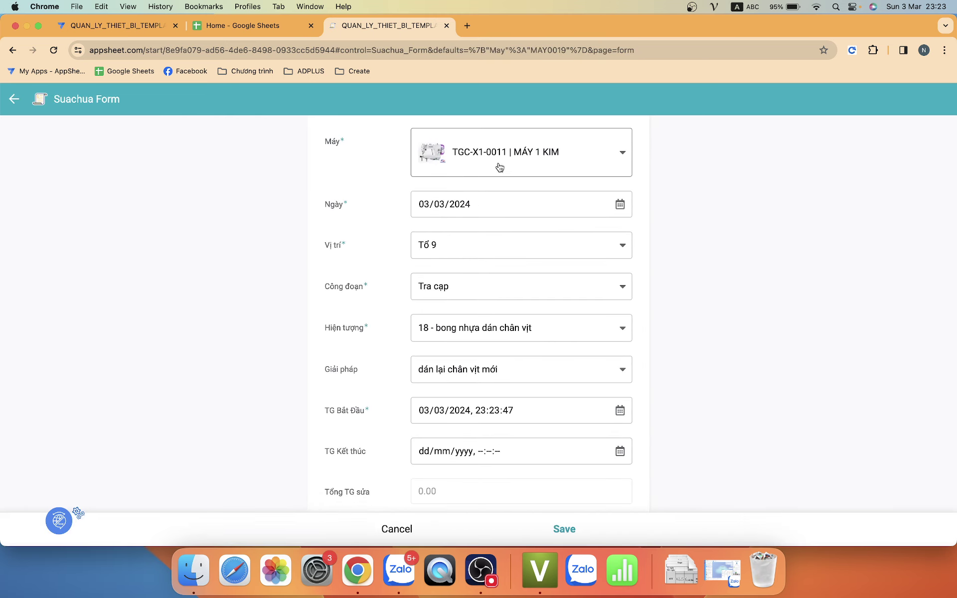
pyautogui.click(470, 292)
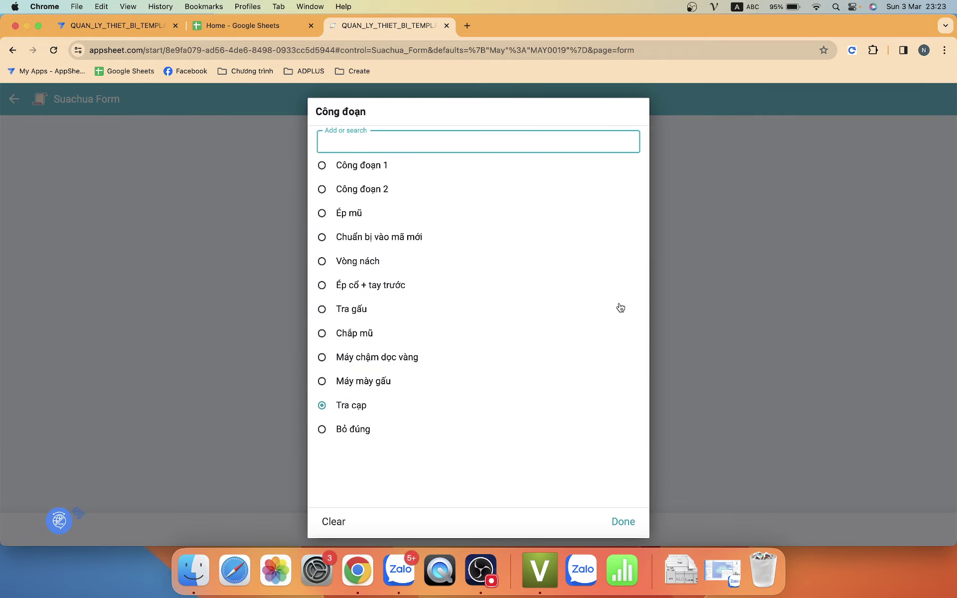
pyautogui.click(723, 345)
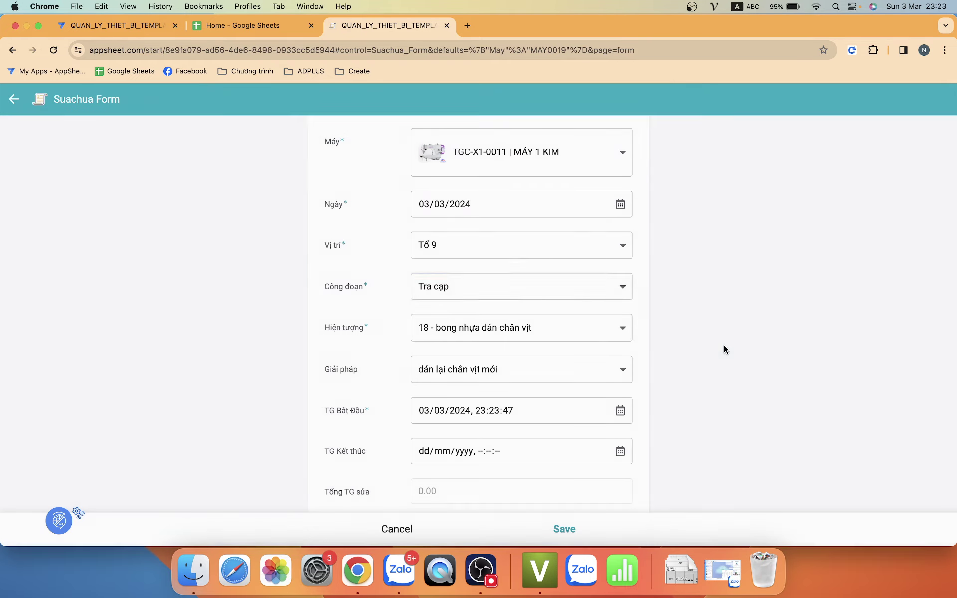
pyautogui.scroll(-2, 508, 345)
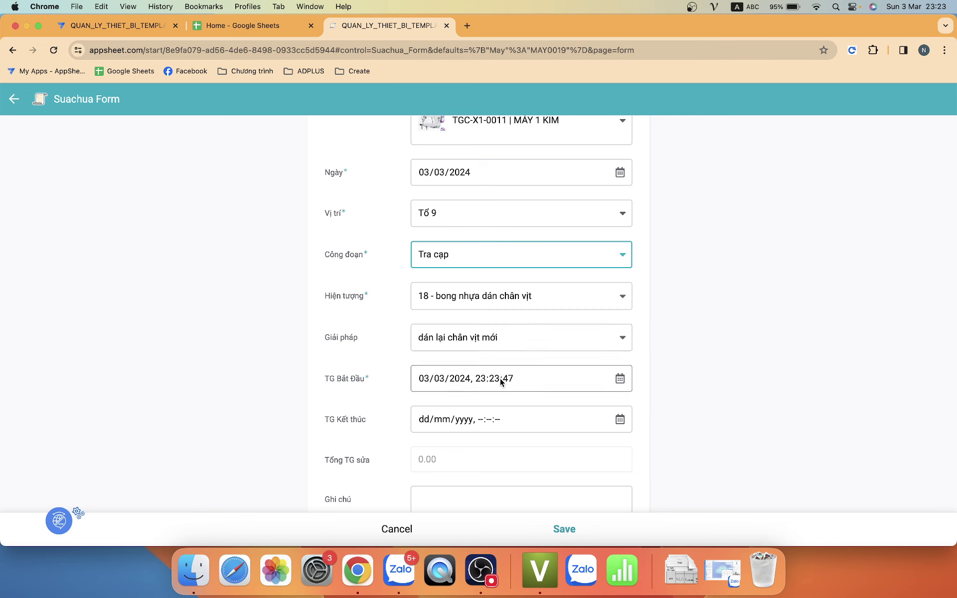
pyautogui.scroll(-4, 500, 378)
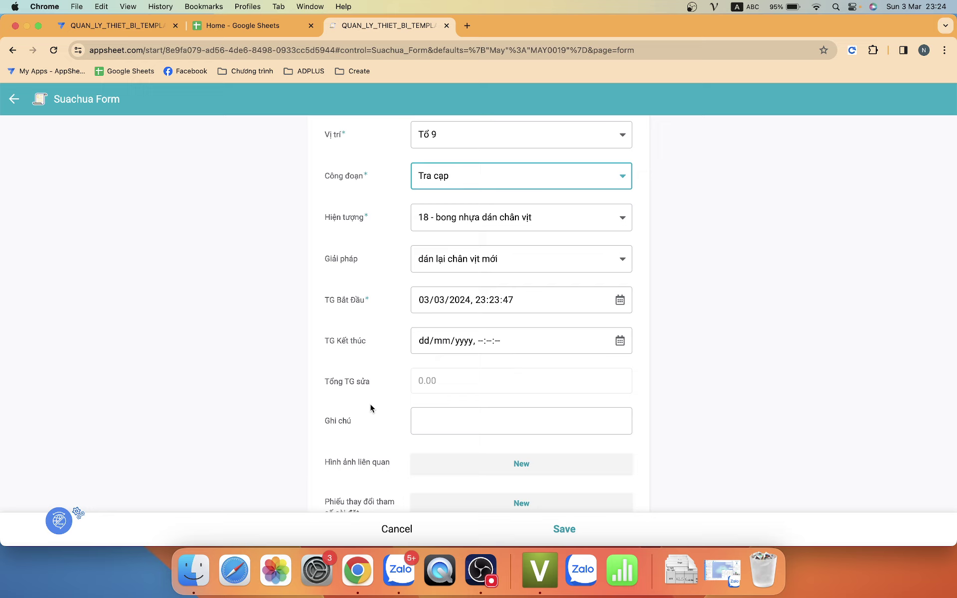
pyautogui.scroll(-1, 370, 408)
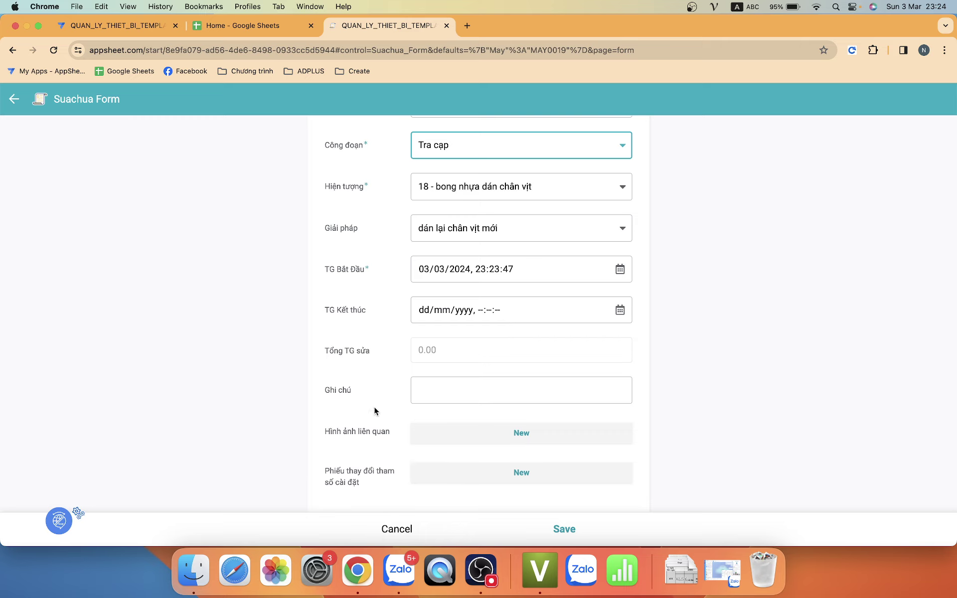
# Attach image Nghiejn appsheet tempalte (4).png captioned 'gfbjbfg', then save the repair form.
pyautogui.click(521, 432)
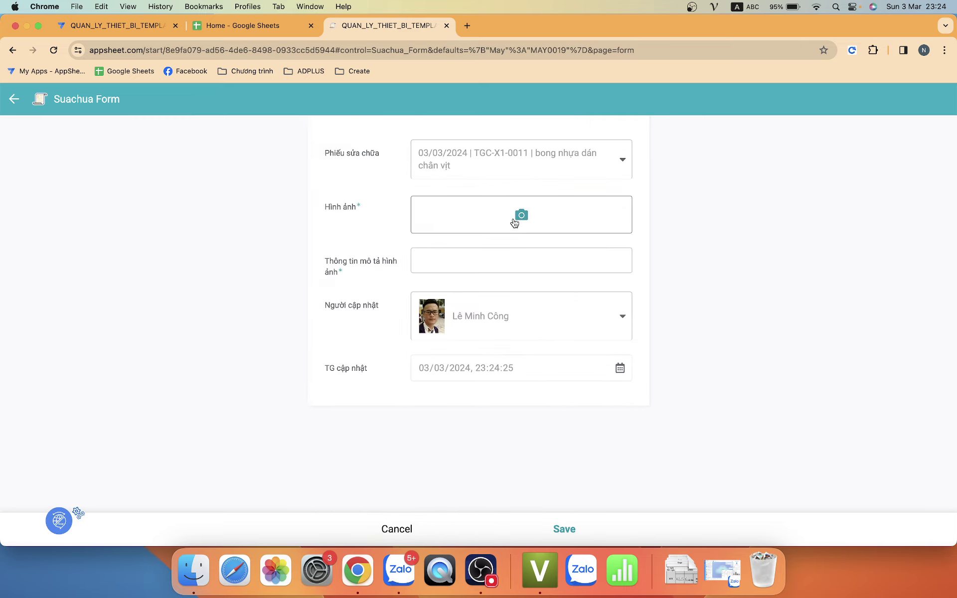
pyautogui.click(515, 222)
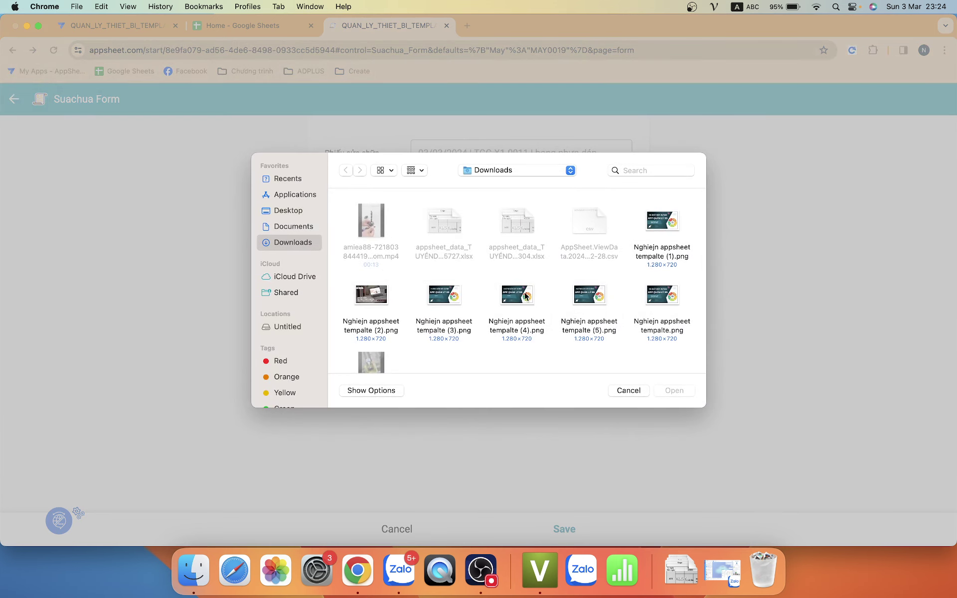
pyautogui.click(521, 297)
pyautogui.click(674, 390)
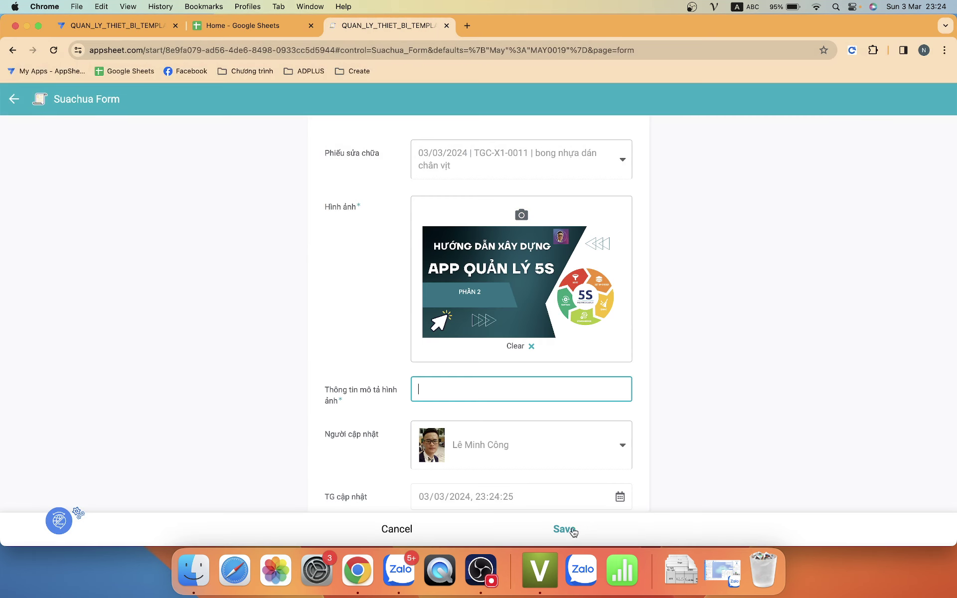
pyautogui.write('gfbjbfg')
pyautogui.click(563, 529)
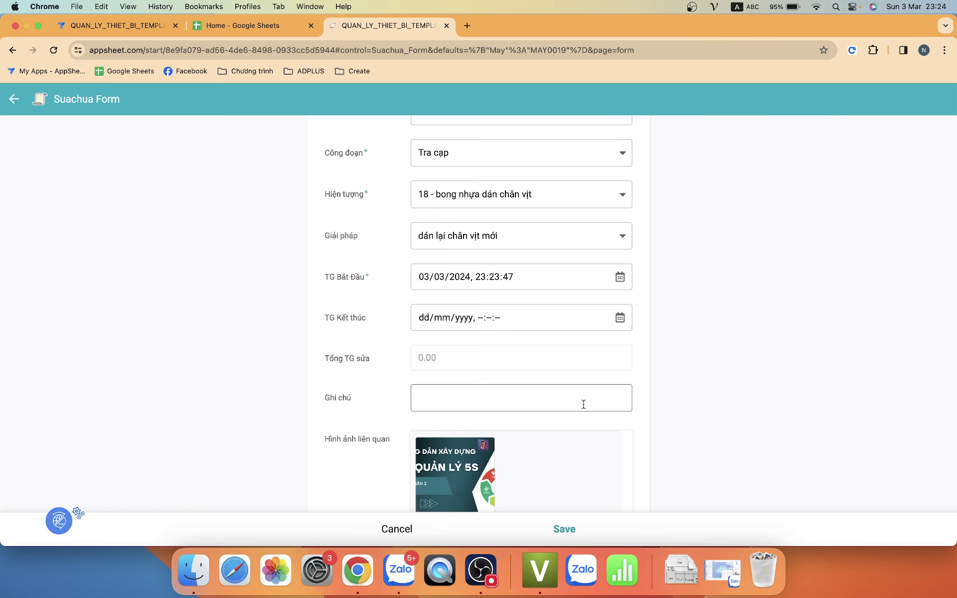
pyautogui.scroll(-3, 581, 401)
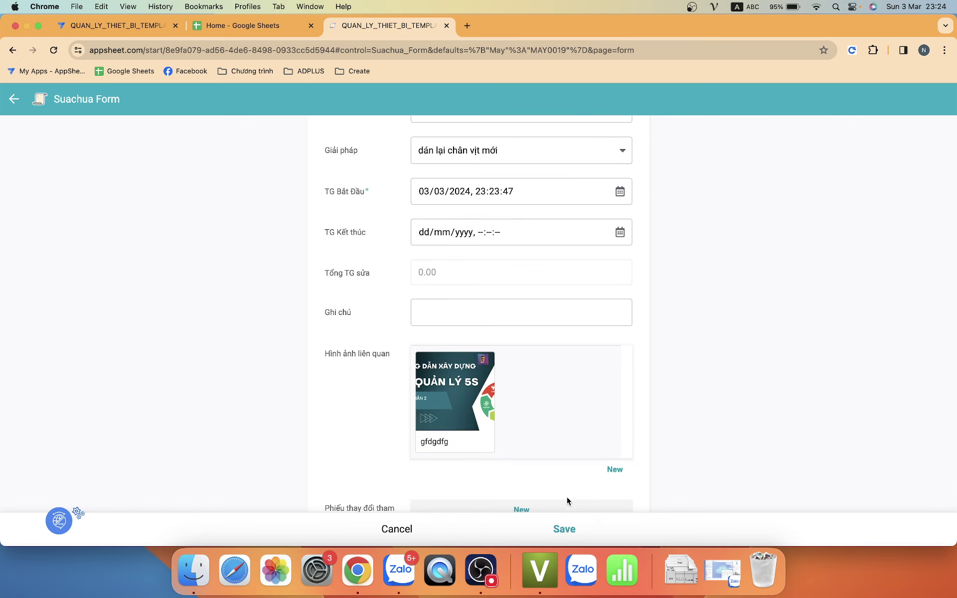
pyautogui.click(563, 529)
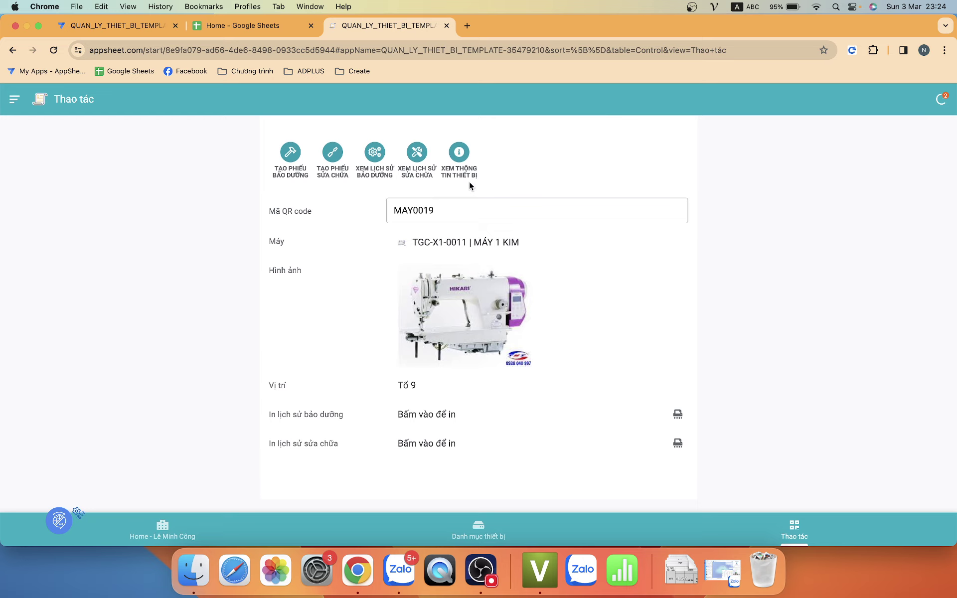
# Check MAY0019's maintenance history and then its repair history.
pyautogui.click(375, 151)
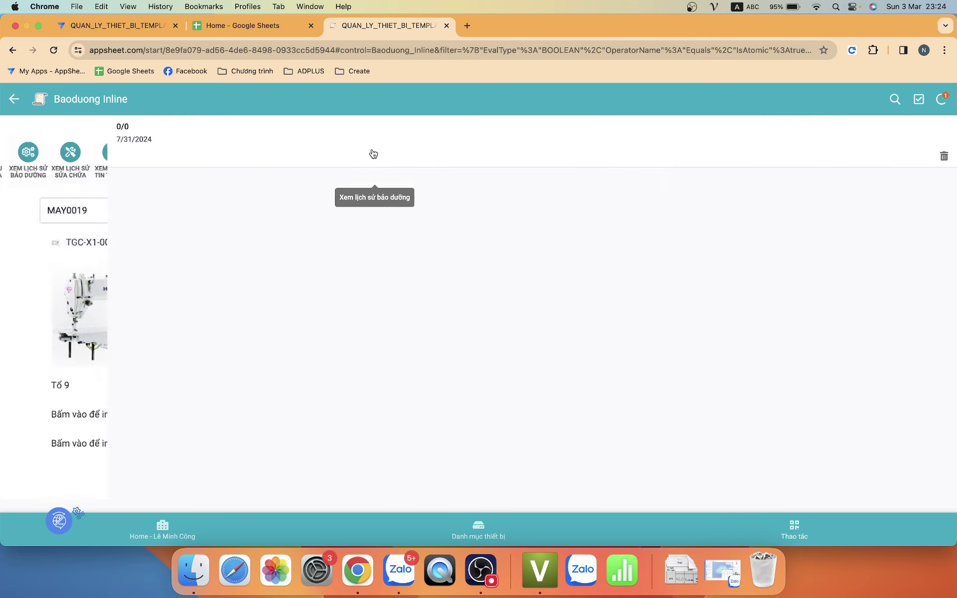
pyautogui.click(14, 95)
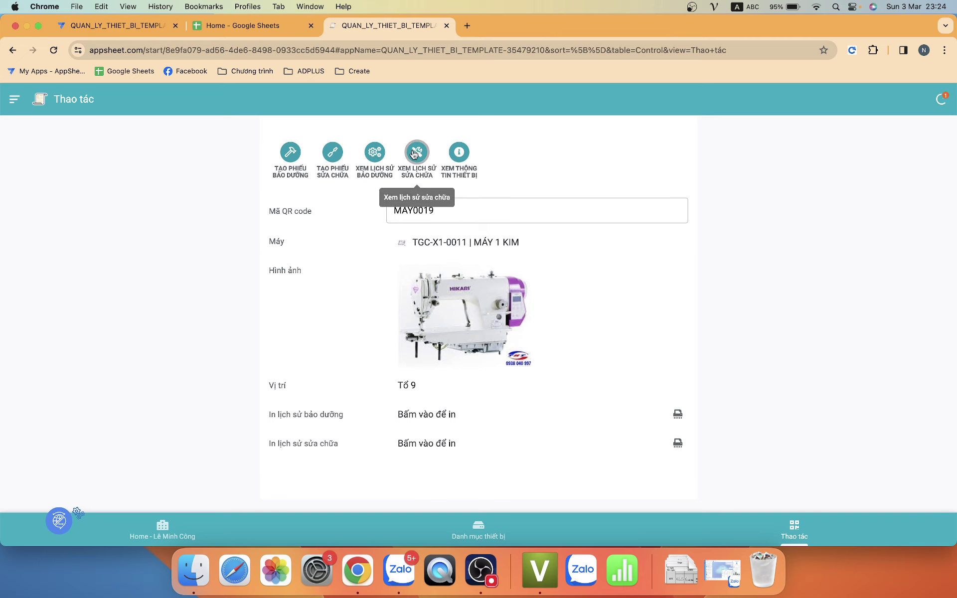
pyautogui.click(417, 151)
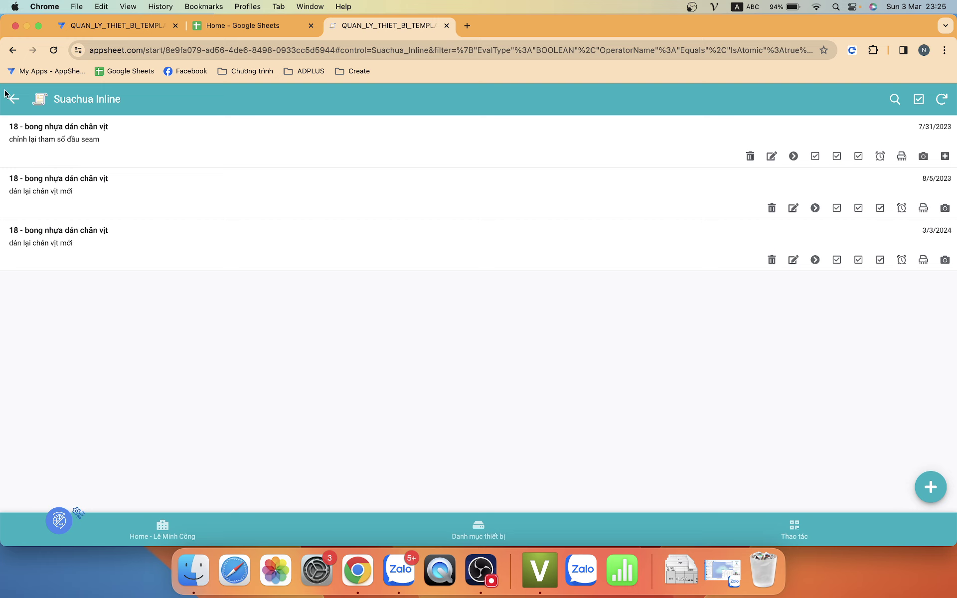
pyautogui.click(14, 102)
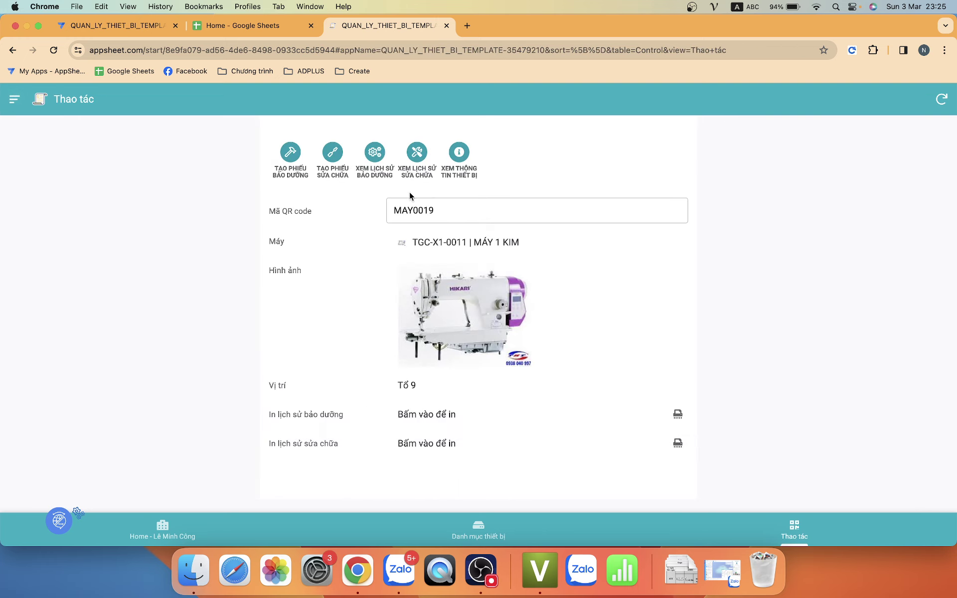
# Review MAY0019's full details, listing three repair records and one maintenance record.
pyautogui.click(452, 157)
pyautogui.scroll(-5, 434, 337)
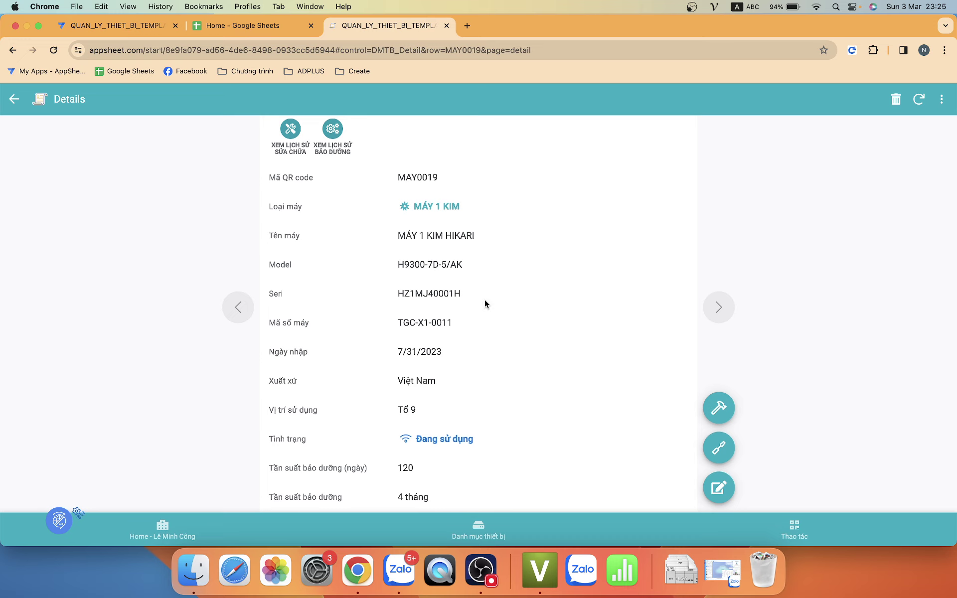
pyautogui.scroll(-2, 484, 303)
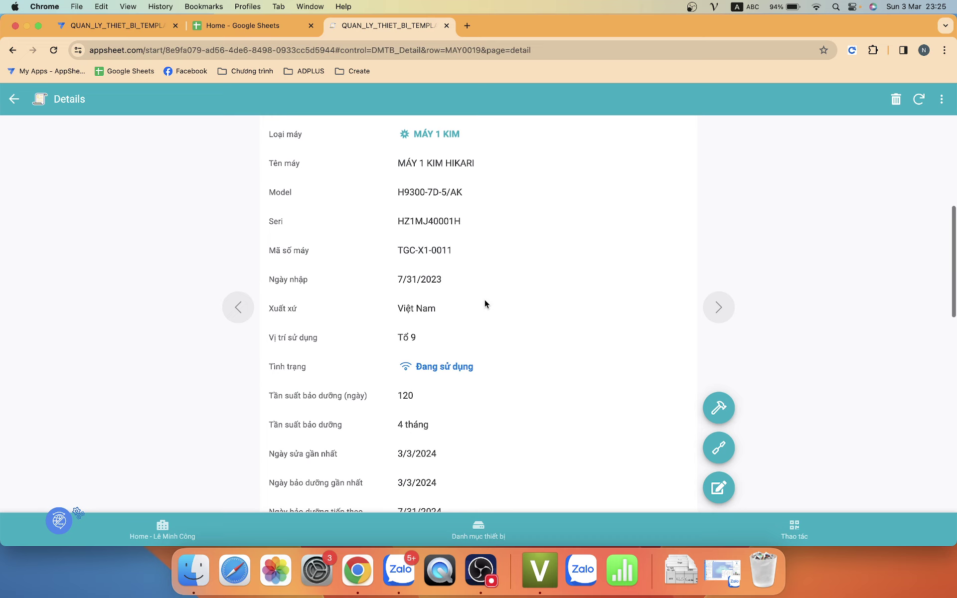
pyautogui.scroll(-3, 484, 302)
pyautogui.scroll(-1, 484, 303)
pyautogui.scroll(-5, 484, 303)
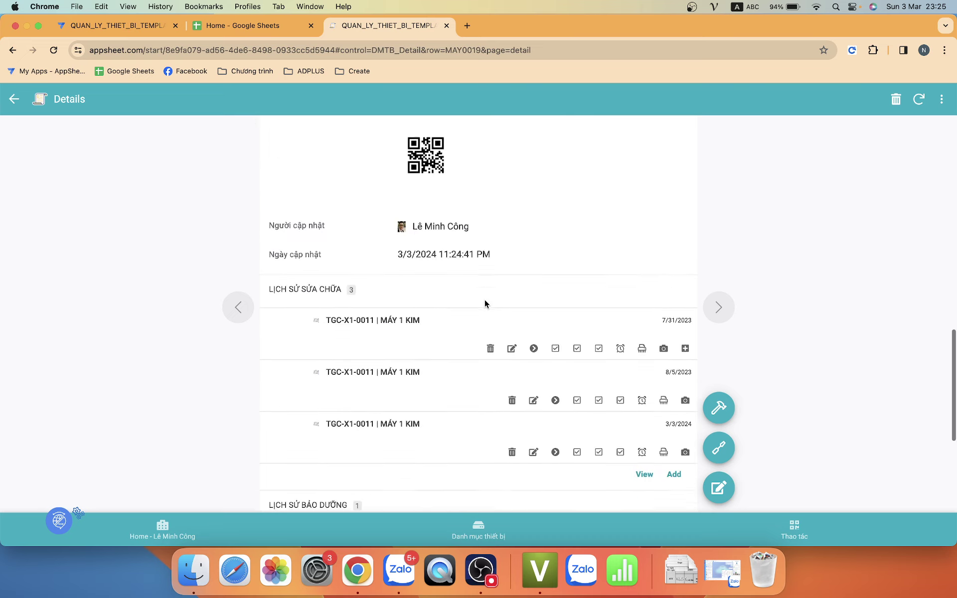
pyautogui.scroll(-2, 484, 303)
pyautogui.scroll(-3, 482, 313)
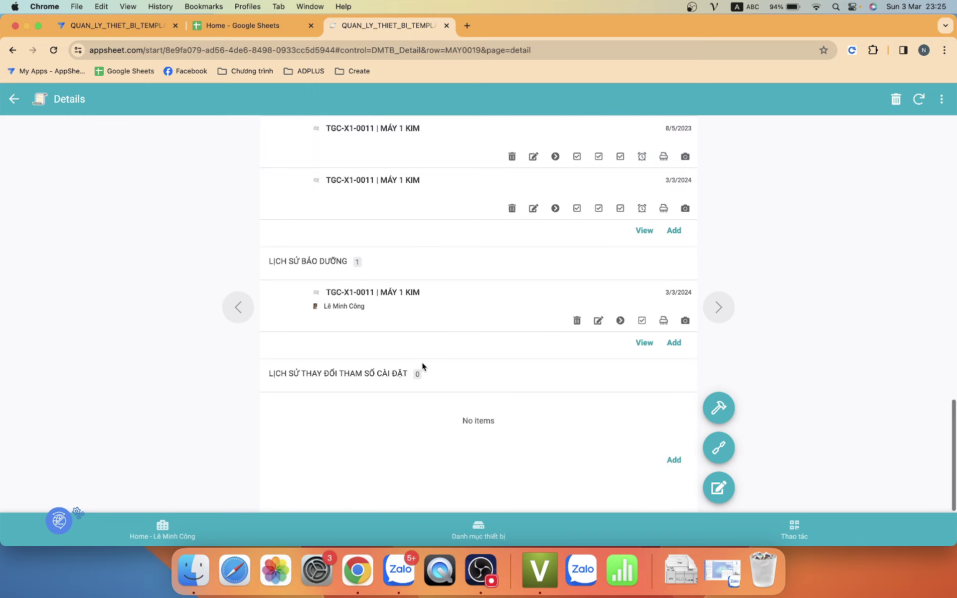
pyautogui.scroll(3, 422, 362)
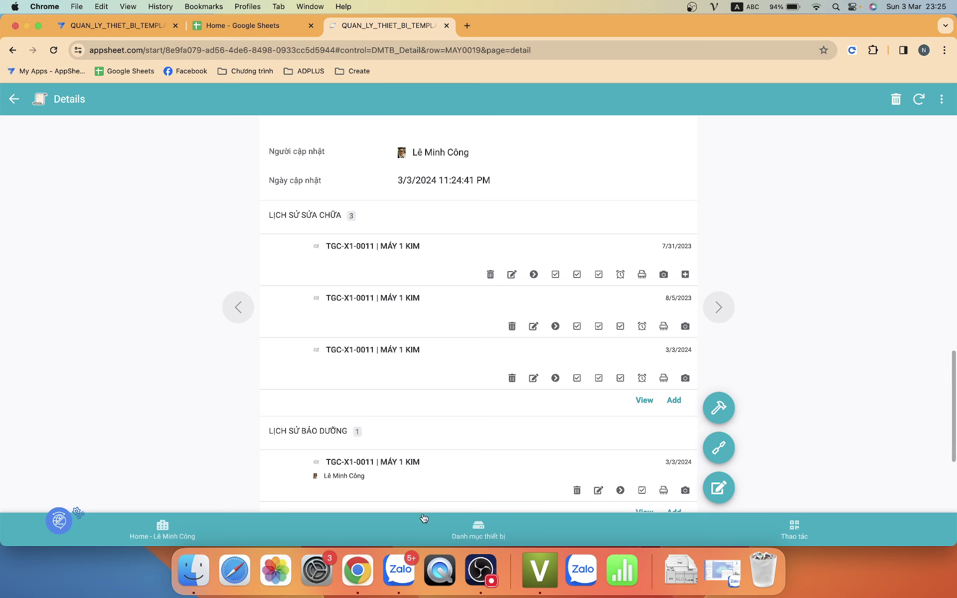
# Go back to the home page and browse the equipment catalogue list.
pyautogui.click(190, 518)
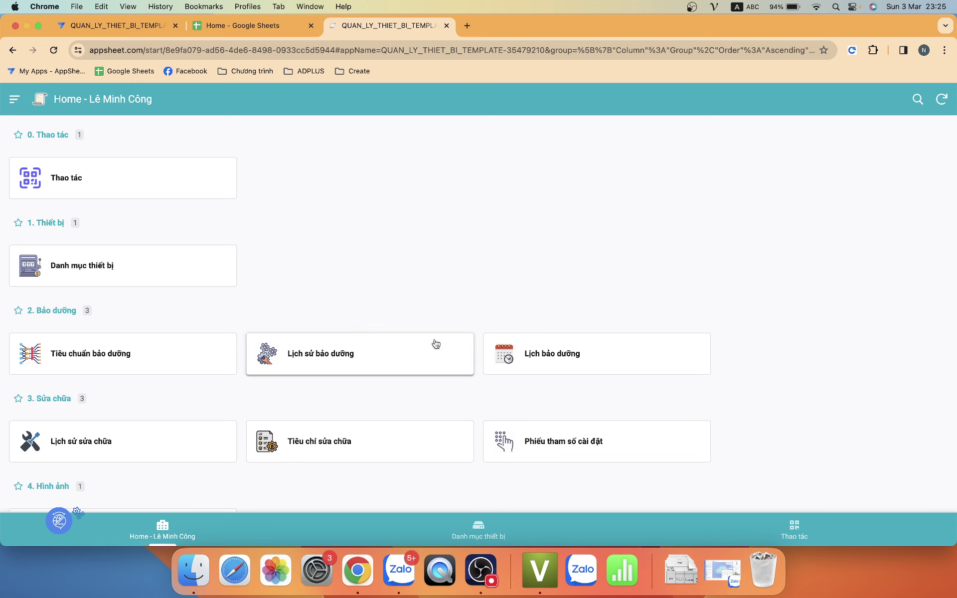
pyautogui.scroll(-1, 395, 373)
pyautogui.scroll(1, 395, 374)
pyautogui.click(203, 278)
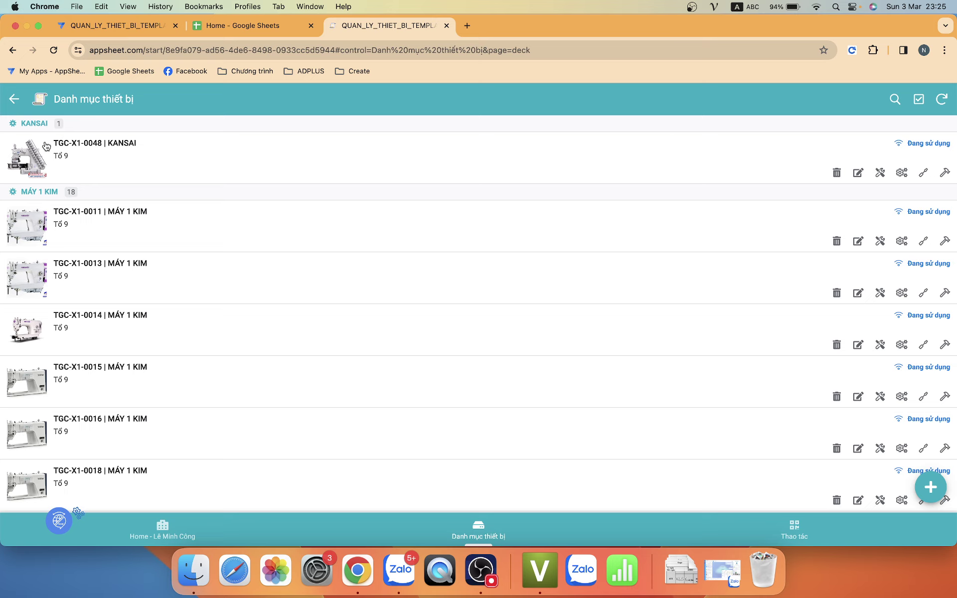
pyautogui.scroll(-5, 121, 280)
pyautogui.scroll(-3, 120, 279)
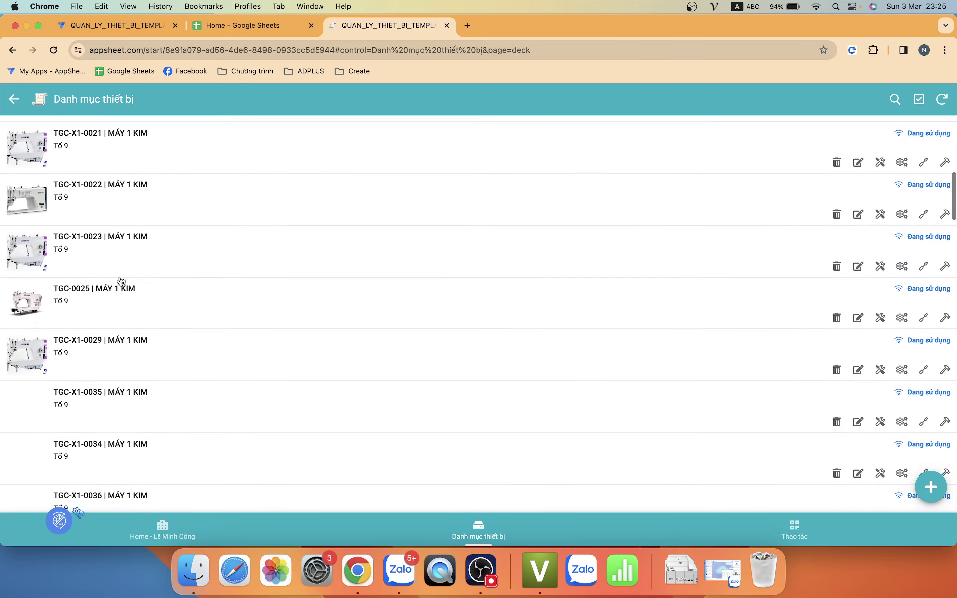
pyautogui.scroll(4, 120, 279)
pyautogui.scroll(5, 121, 282)
pyautogui.scroll(-1, 121, 281)
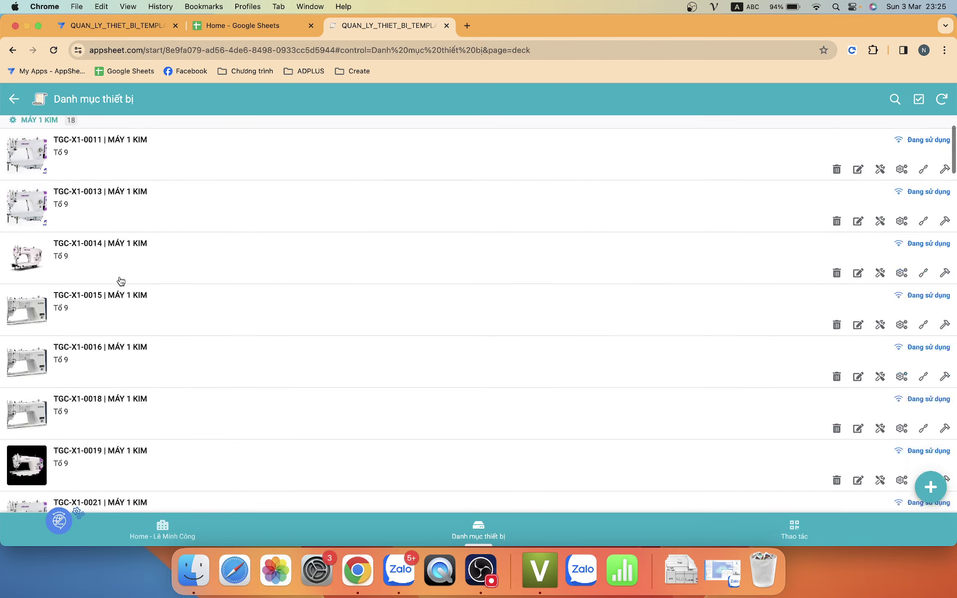
pyautogui.scroll(-5, 121, 281)
pyautogui.scroll(-10, 121, 282)
pyautogui.scroll(15, 121, 281)
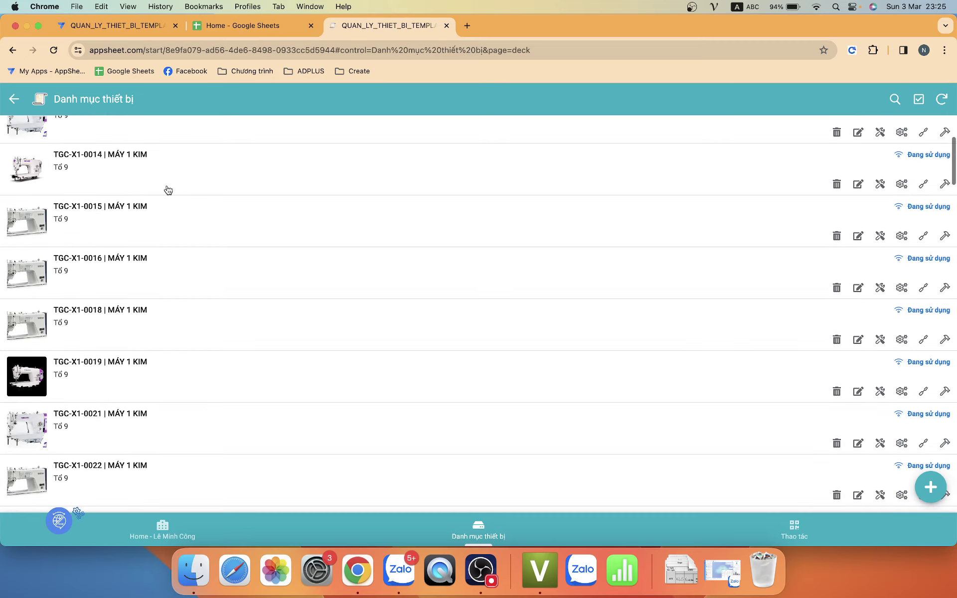
# Inspect machine TGC-X1-0014's maintenance frequency 120, then back out to the Home menu.
pyautogui.click(167, 182)
pyautogui.scroll(-3, 337, 257)
pyautogui.scroll(-4, 338, 257)
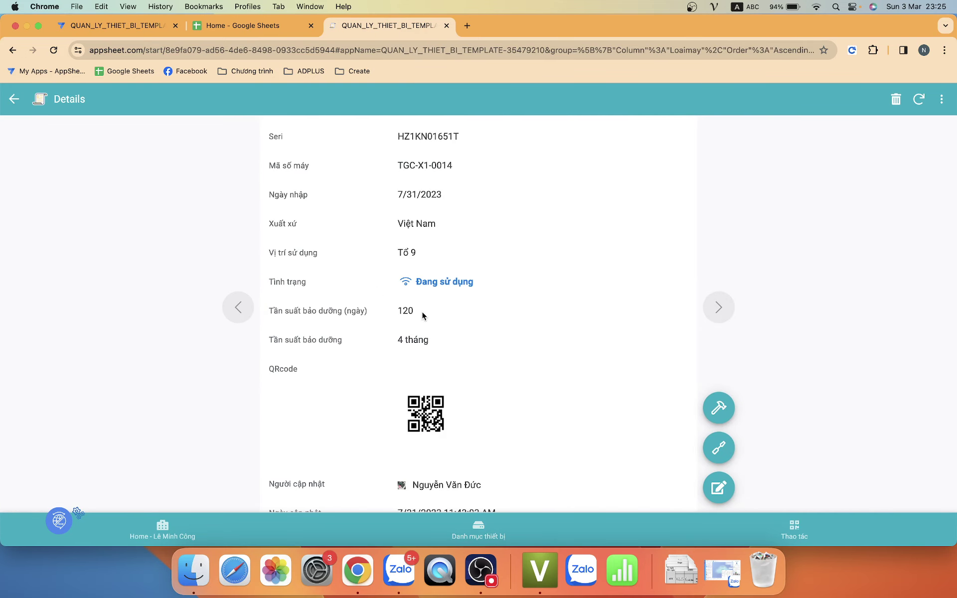
pyautogui.doubleClick(408, 310)
pyautogui.scroll(-3, 416, 352)
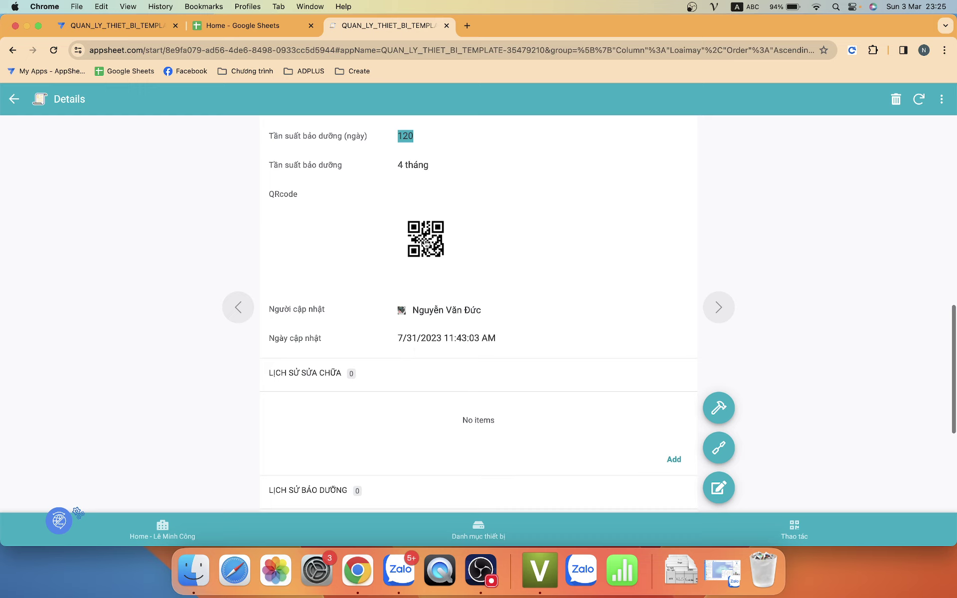
pyautogui.scroll(-2, 425, 326)
pyautogui.scroll(-2, 425, 328)
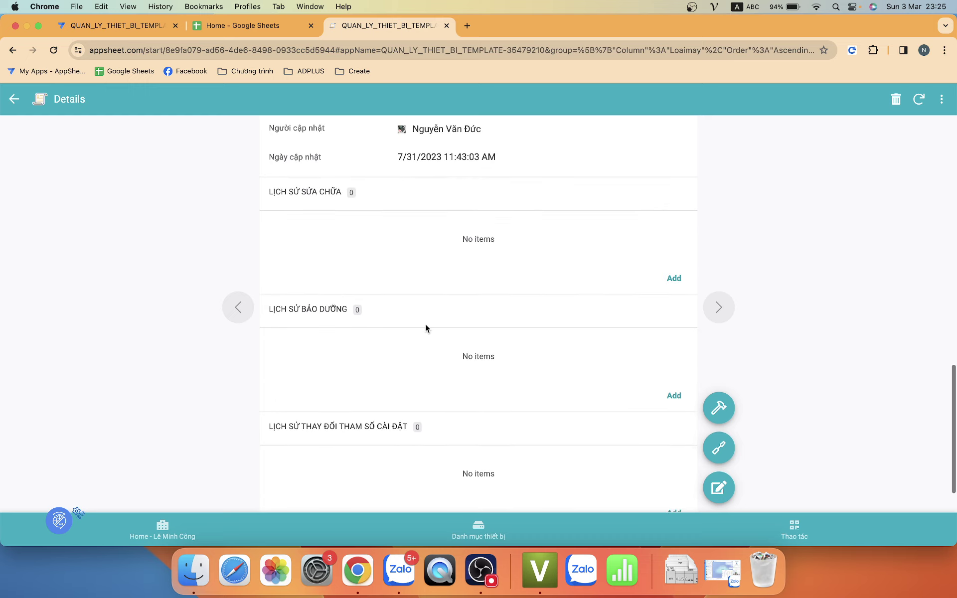
pyautogui.scroll(-1, 423, 324)
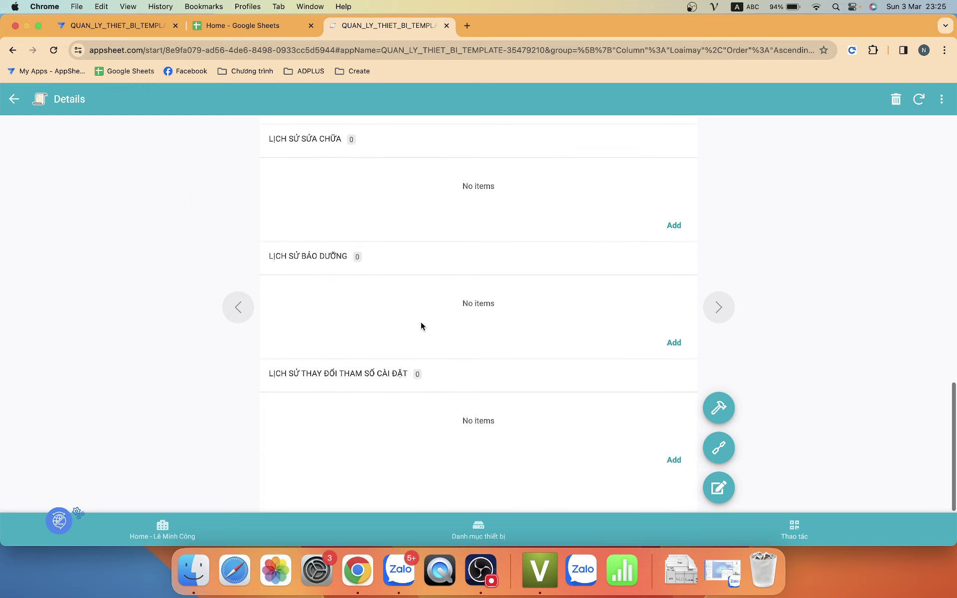
pyautogui.click(24, 102)
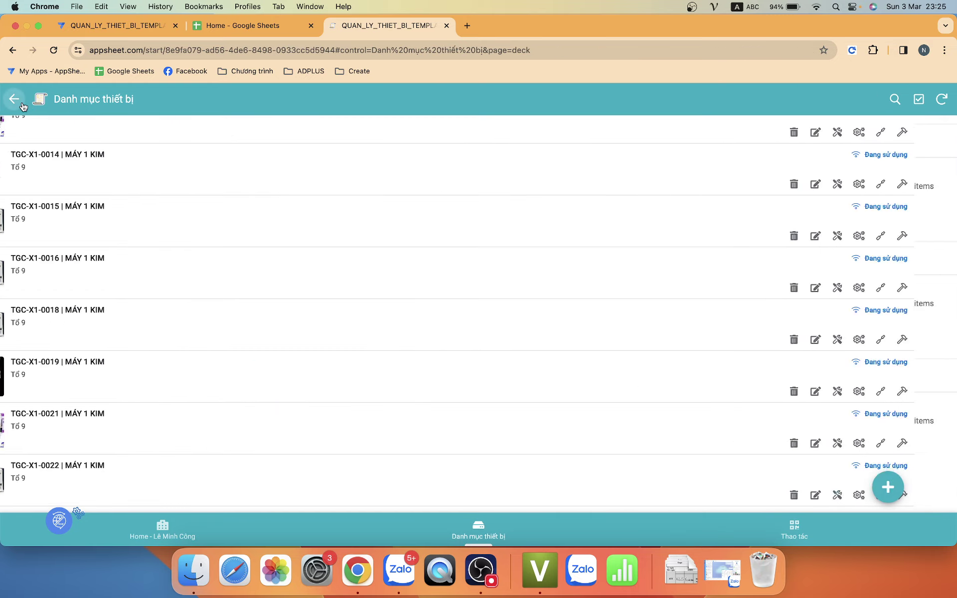
pyautogui.click(23, 104)
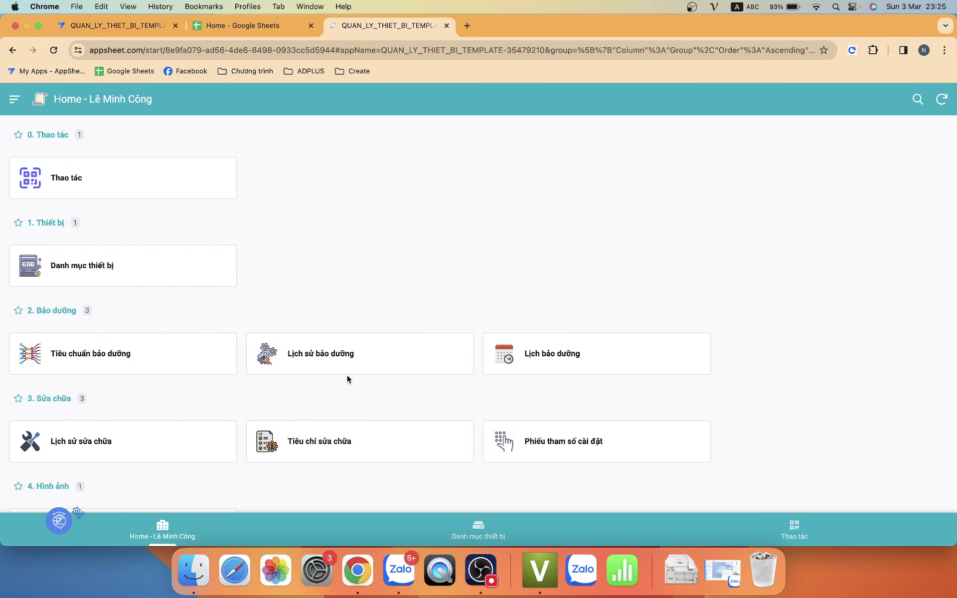
pyautogui.click(159, 366)
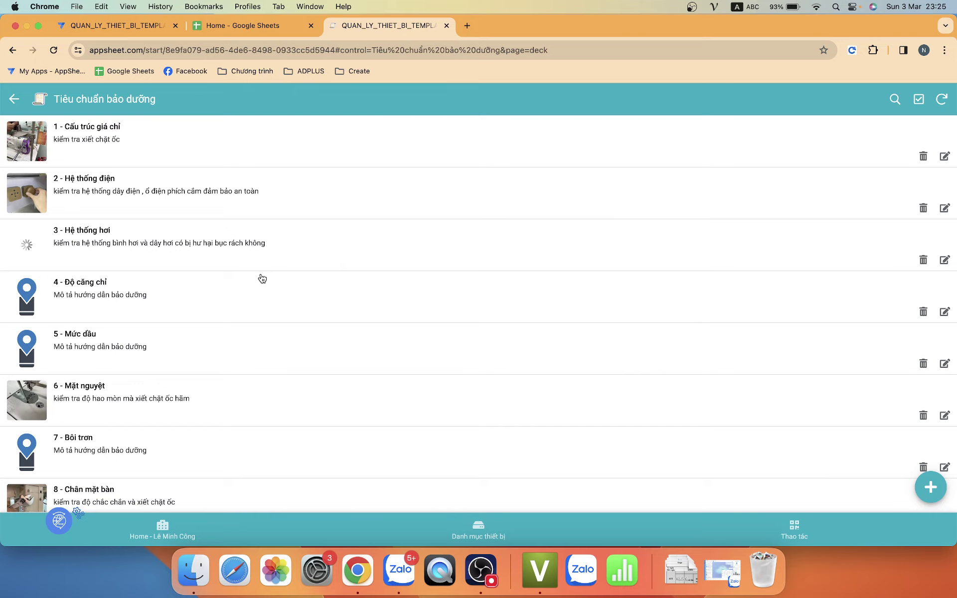
pyautogui.click(100, 131)
pyautogui.scroll(-3, 351, 394)
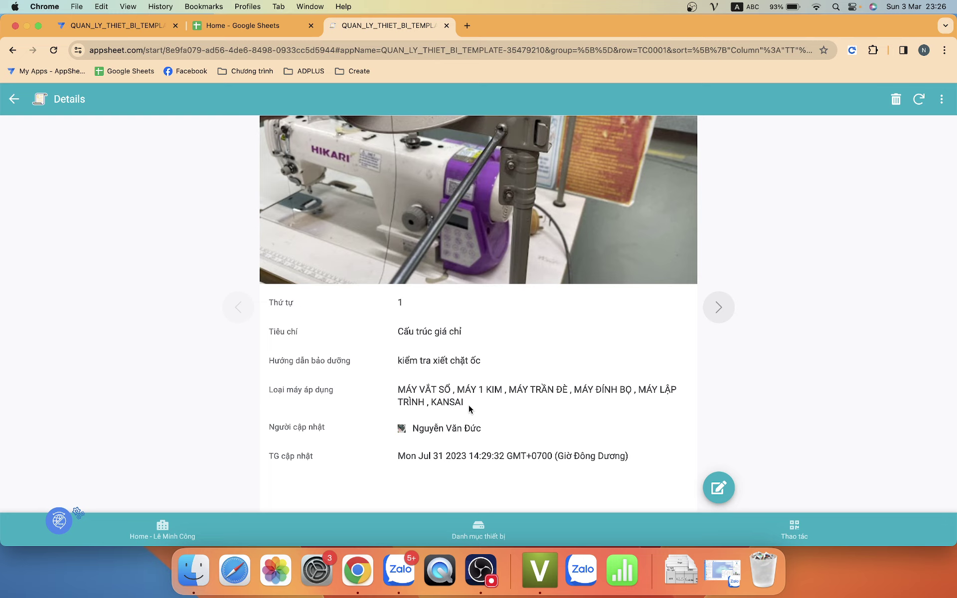
pyautogui.click(13, 99)
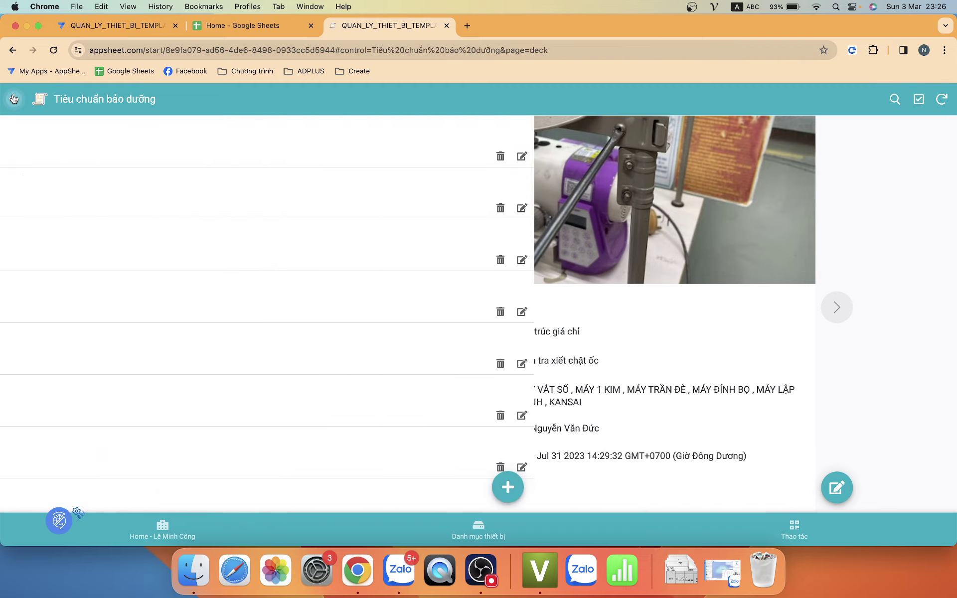
pyautogui.click(15, 101)
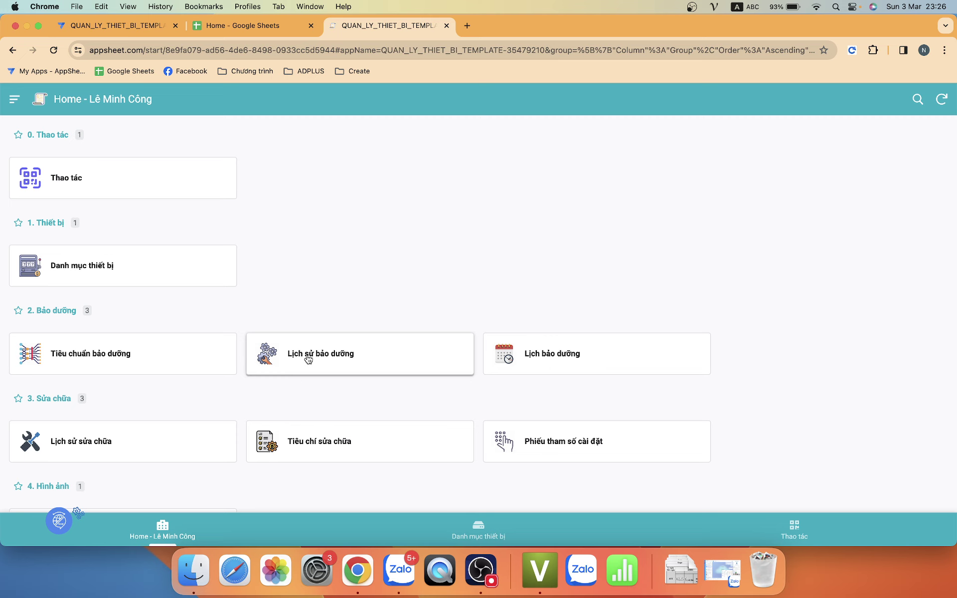
# Browse the Tiêu chí sửa chữa repair criteria list and return to Home.
pyautogui.scroll(-2, 364, 388)
pyautogui.click(312, 379)
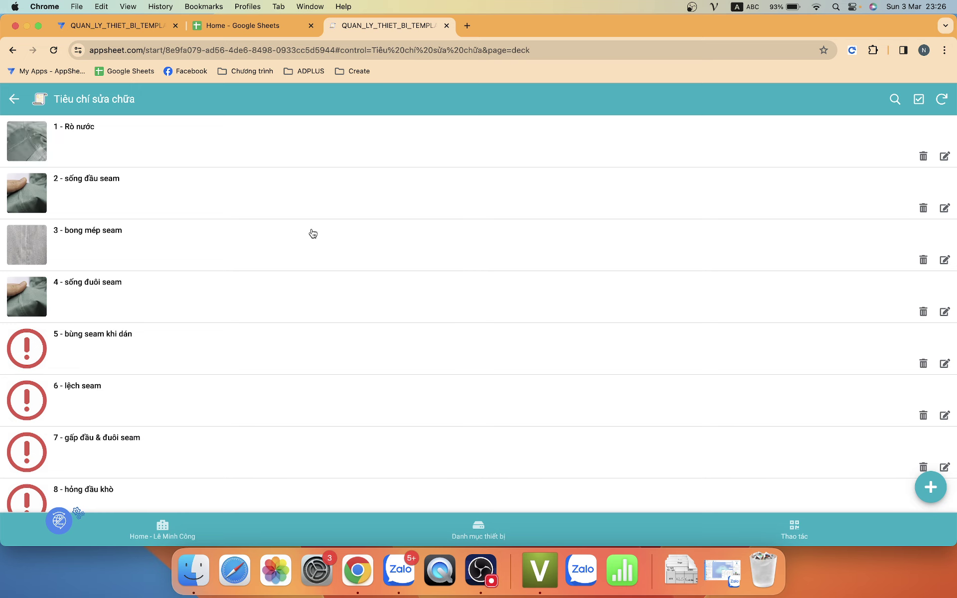
pyautogui.scroll(-2, 348, 317)
pyautogui.scroll(-10, 347, 318)
pyautogui.scroll(15, 348, 318)
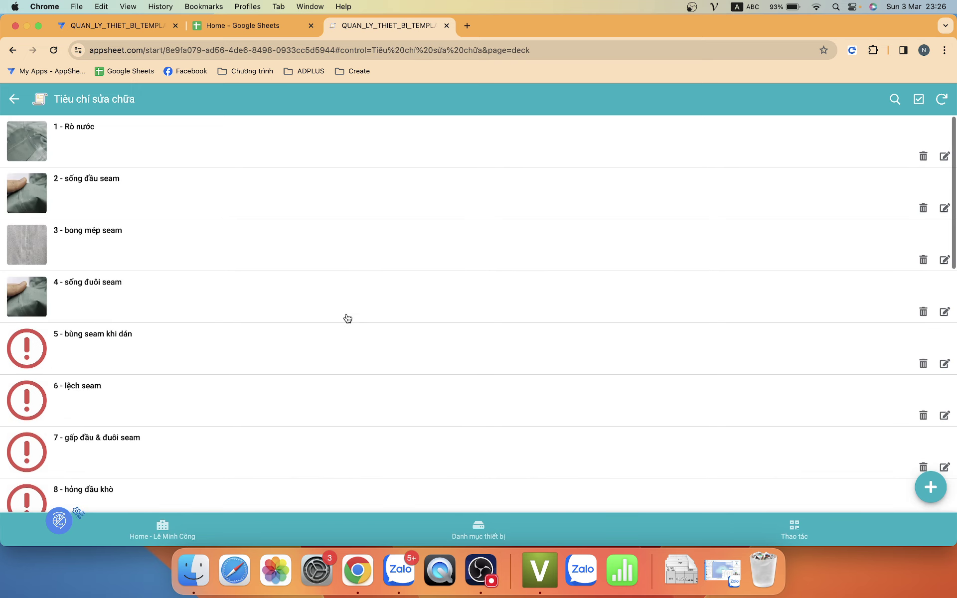
pyautogui.click(14, 98)
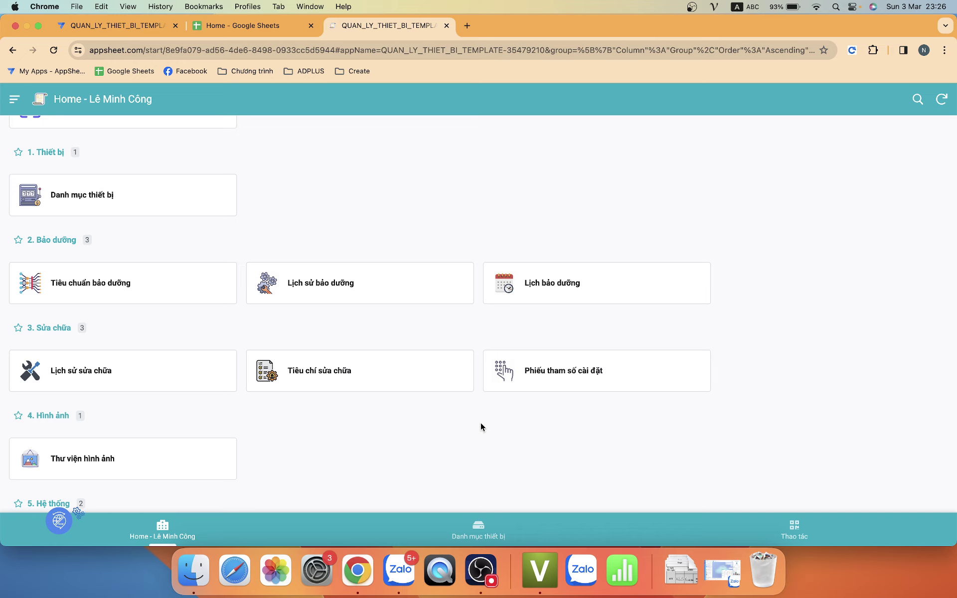
# View the Lịch bảo dưỡng schedule, then go to Phiếu tham số cài đặt.
pyautogui.click(557, 290)
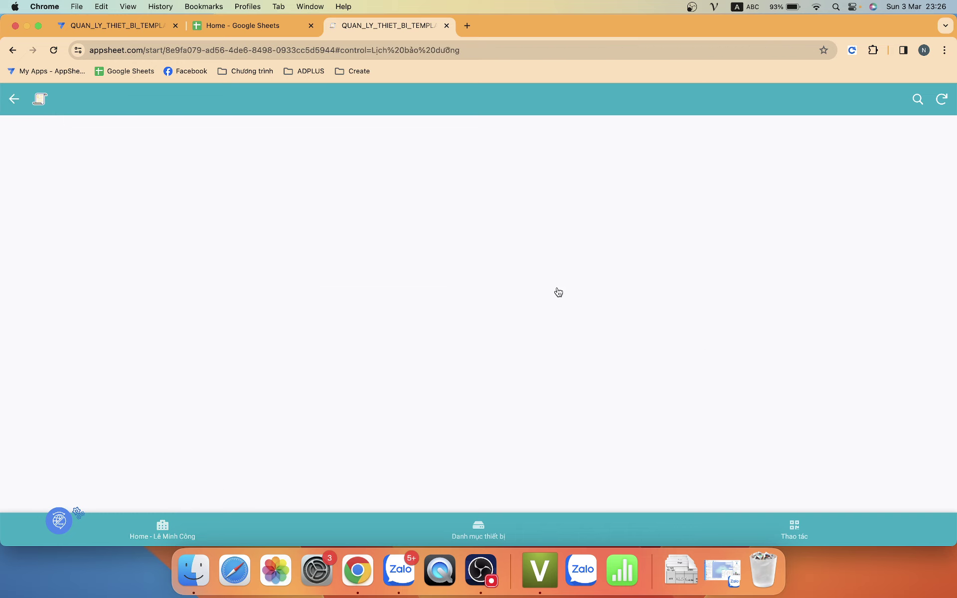
pyautogui.click(14, 98)
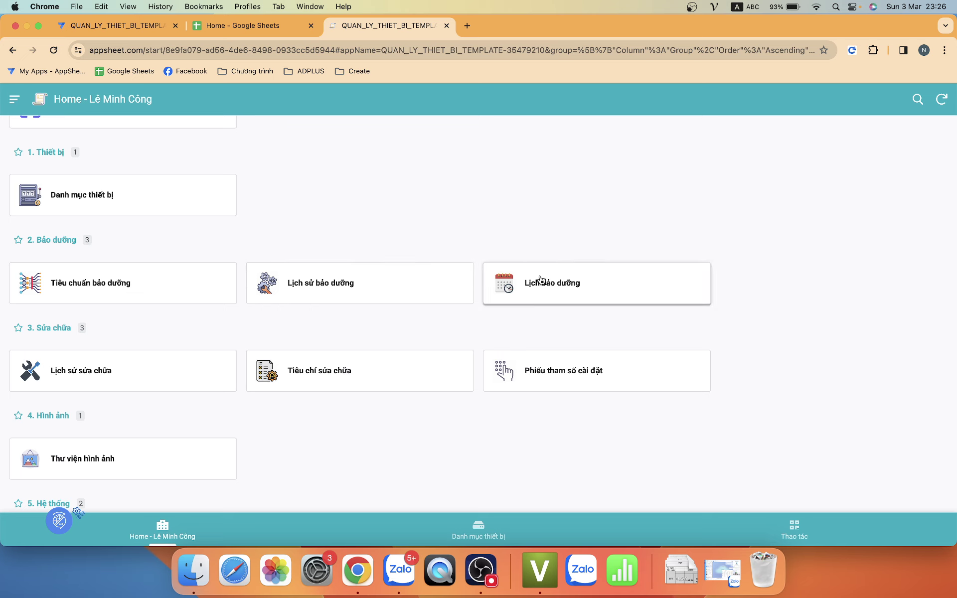
pyautogui.click(534, 394)
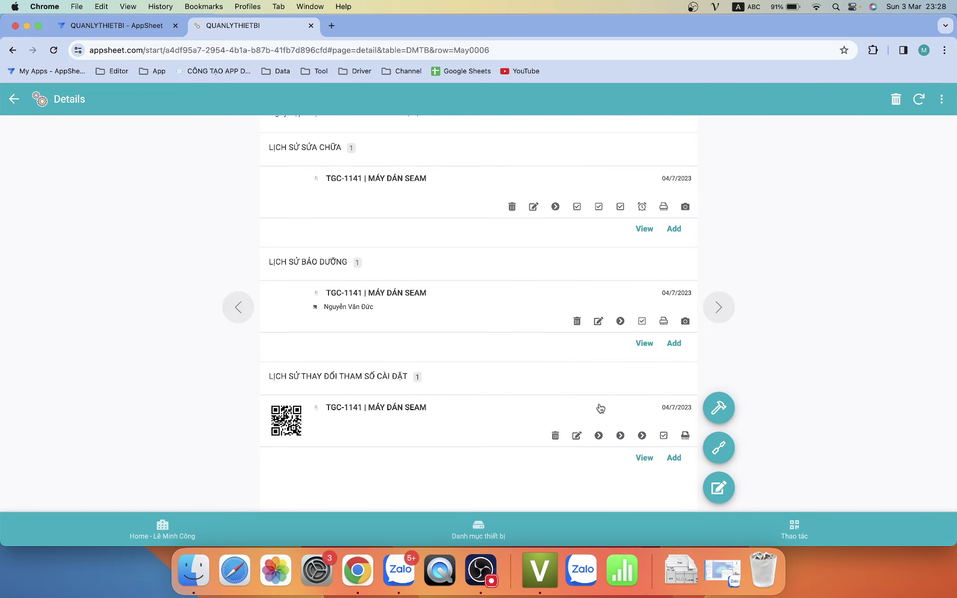
# Export TGC-1141's Lịch sử thay đổi tham số cài đặt entry as a PDF sheet.
pyautogui.click(685, 435)
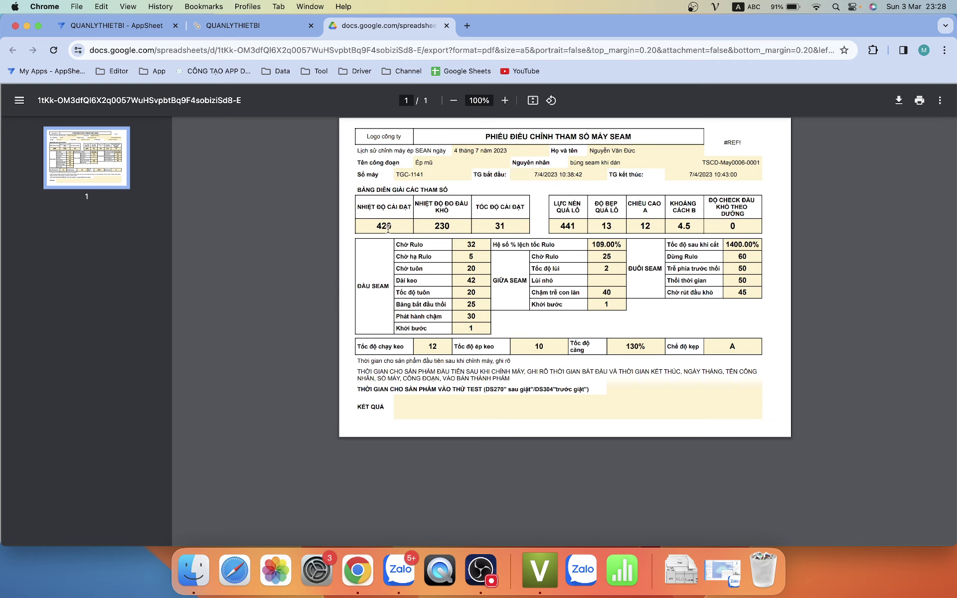
# Select the values 420, 230 and 31 in the sheet's first parameter row.
pyautogui.moveTo(377, 226); pyautogui.dragTo(516, 225)
# Close the PDF and back out through Details and the parameter sheets list to Home.
pyautogui.click(446, 26)
pyautogui.click(19, 105)
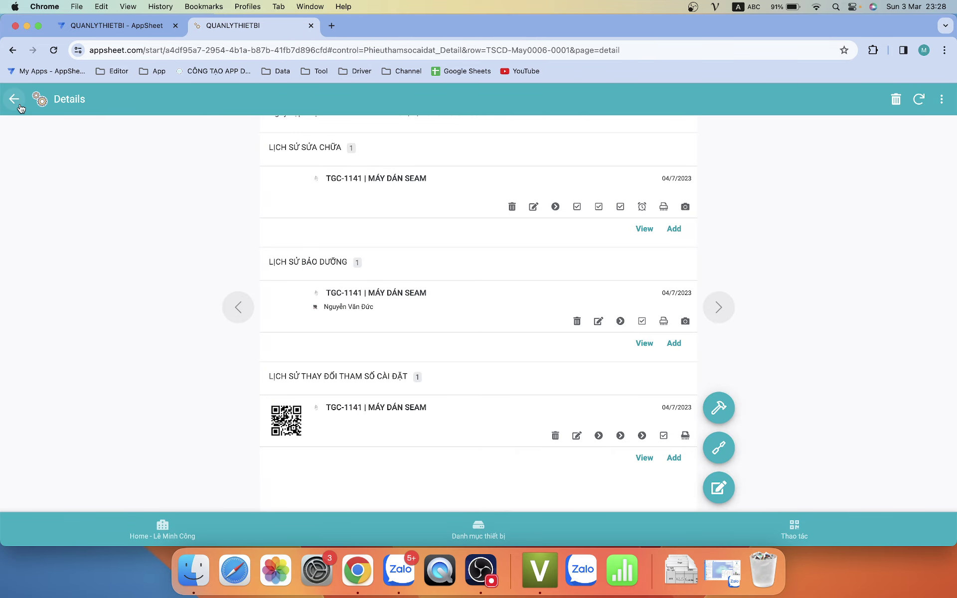
pyautogui.click(22, 105)
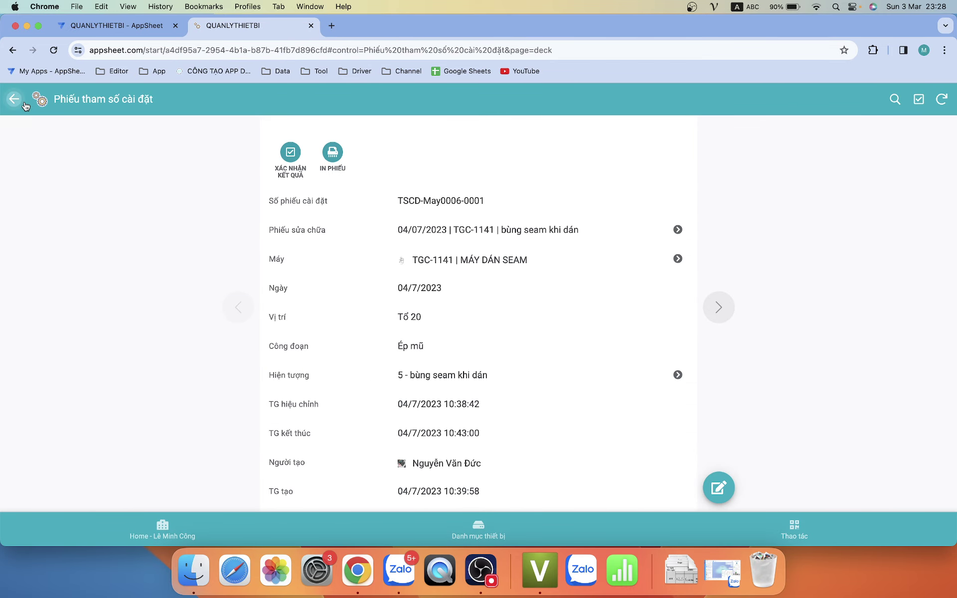
pyautogui.click(187, 530)
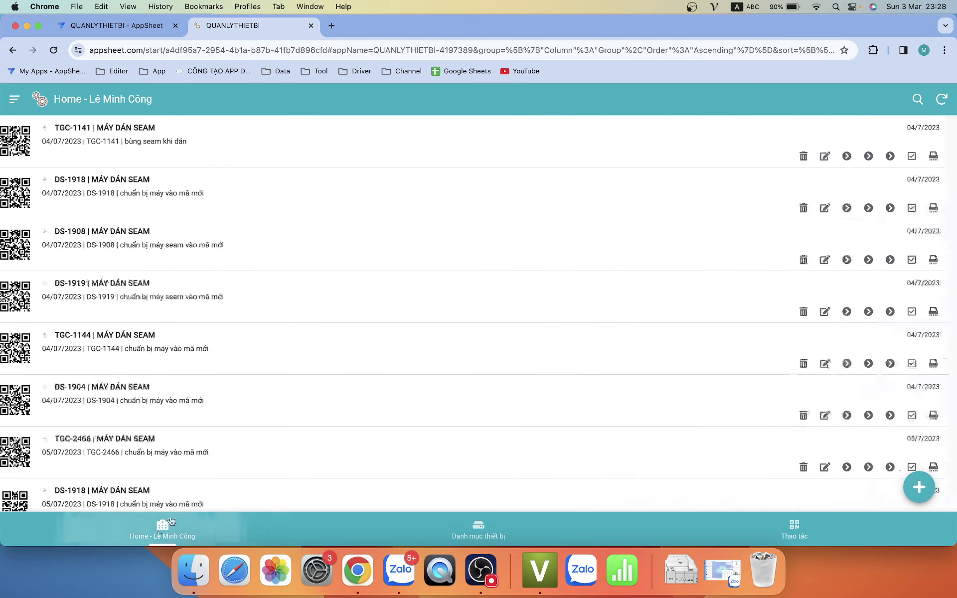
# Scroll down the Home menu and open the Thư viện hình ảnh photo gallery.
pyautogui.scroll(-1, 232, 394)
pyautogui.scroll(-2, 235, 388)
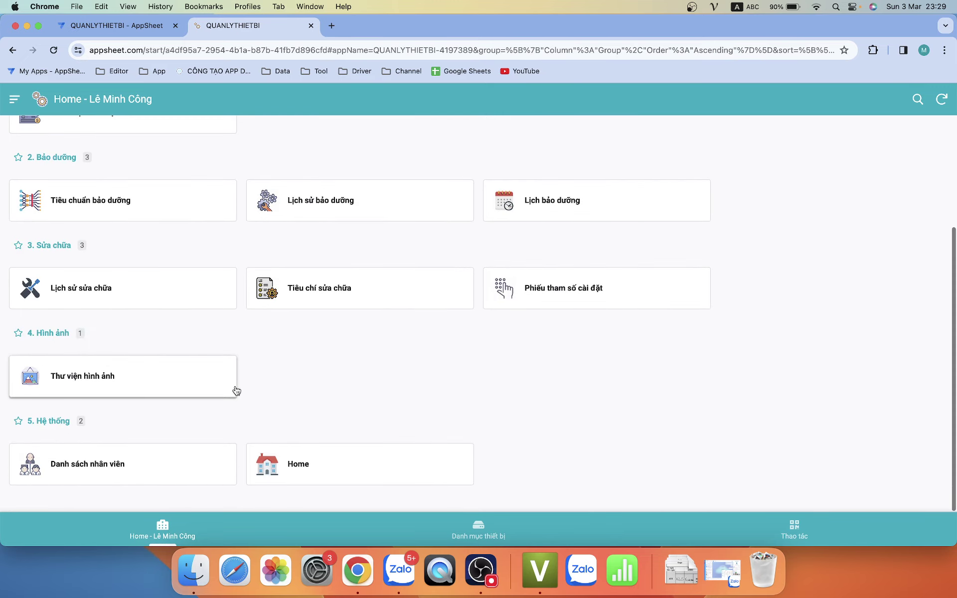
pyautogui.click(130, 390)
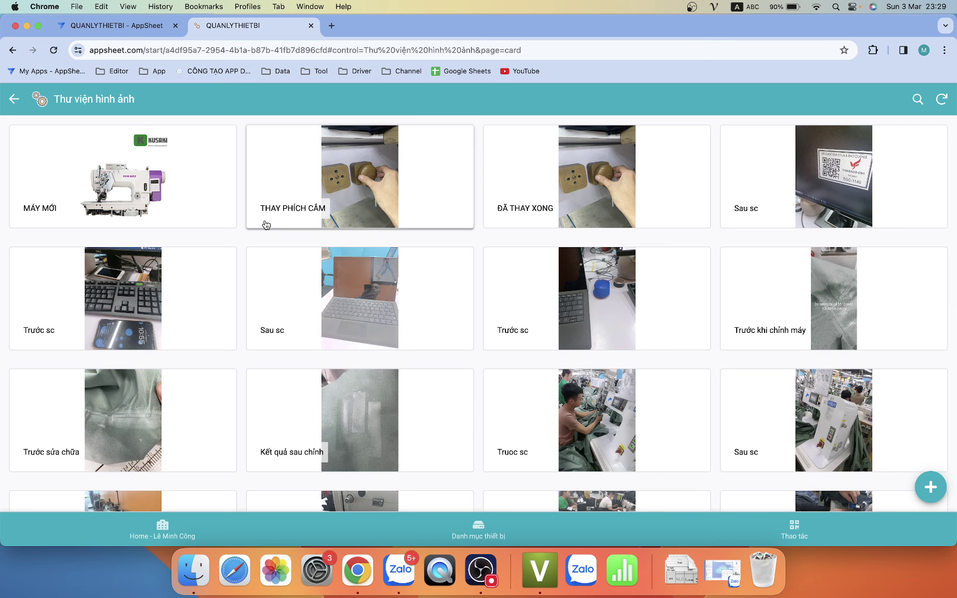
# Browse the repair photo grid, back out to Home, and scroll its menu to the top.
pyautogui.scroll(-2, 265, 223)
pyautogui.scroll(-1, 265, 222)
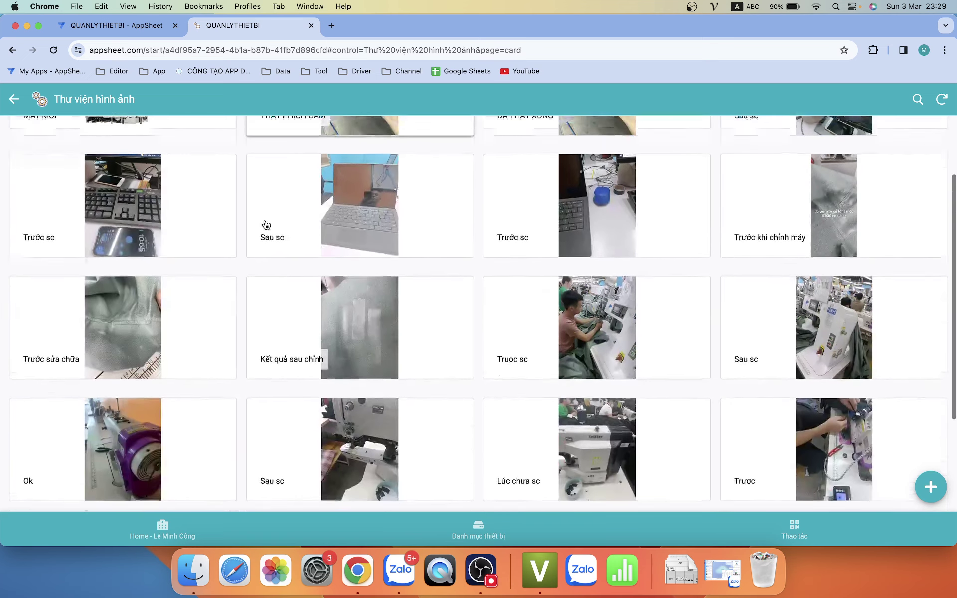
pyautogui.scroll(1, 264, 222)
pyautogui.click(23, 95)
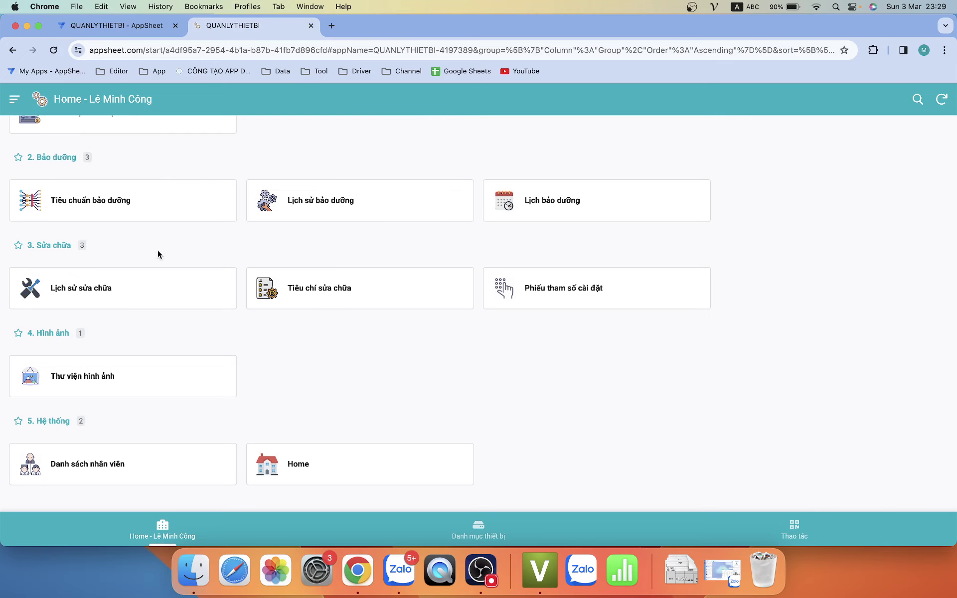
pyautogui.scroll(3, 287, 218)
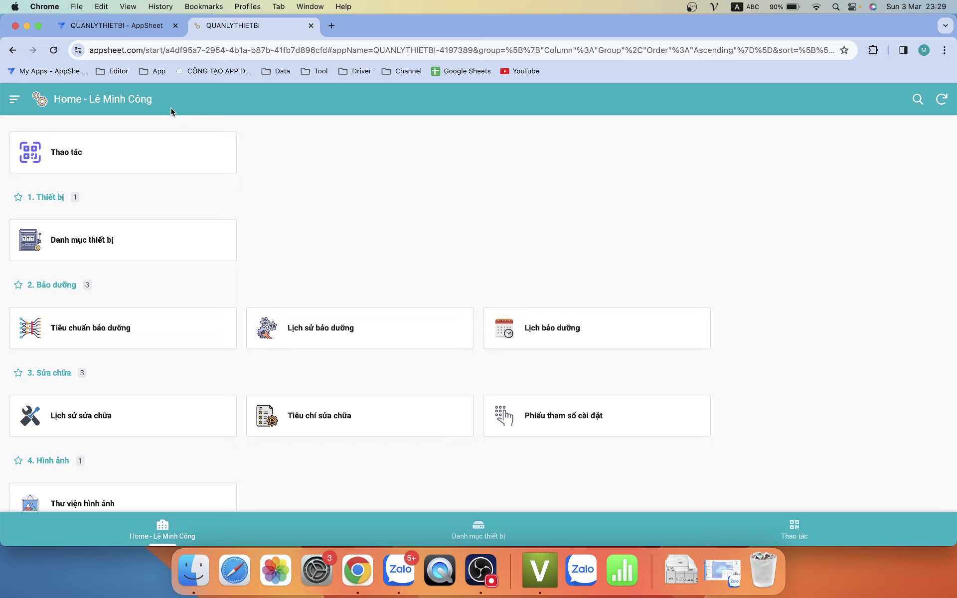
# Minimize Chrome and OBS to reveal the equipment table-relationship diagram in Zalo.
pyautogui.click(26, 27)
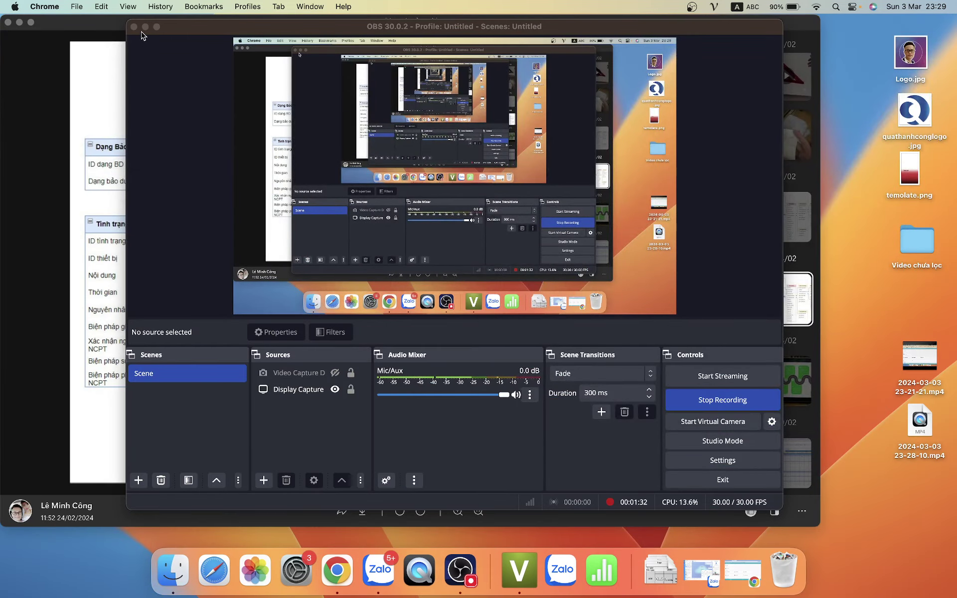
pyautogui.click(144, 27)
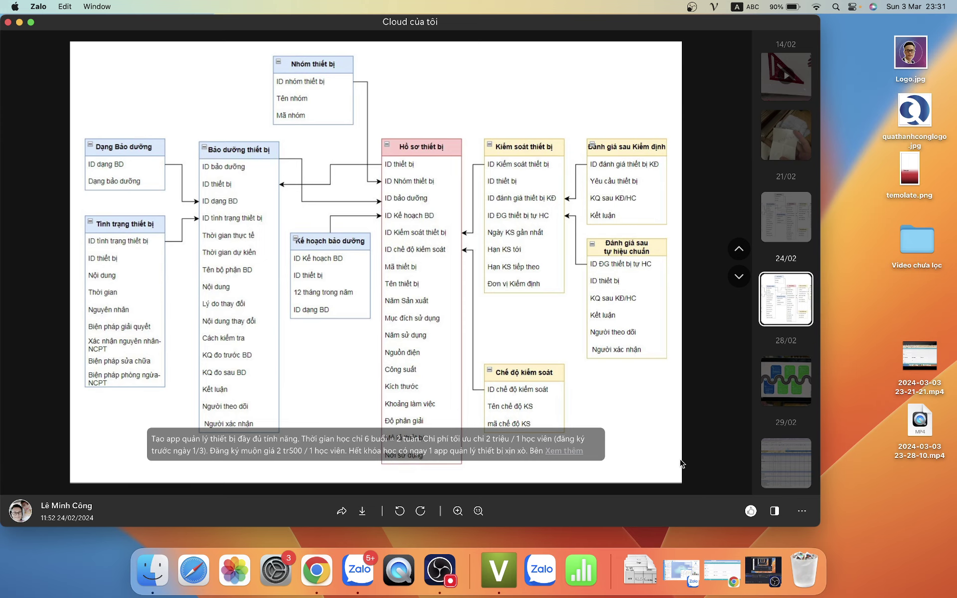
pyautogui.click(316, 573)
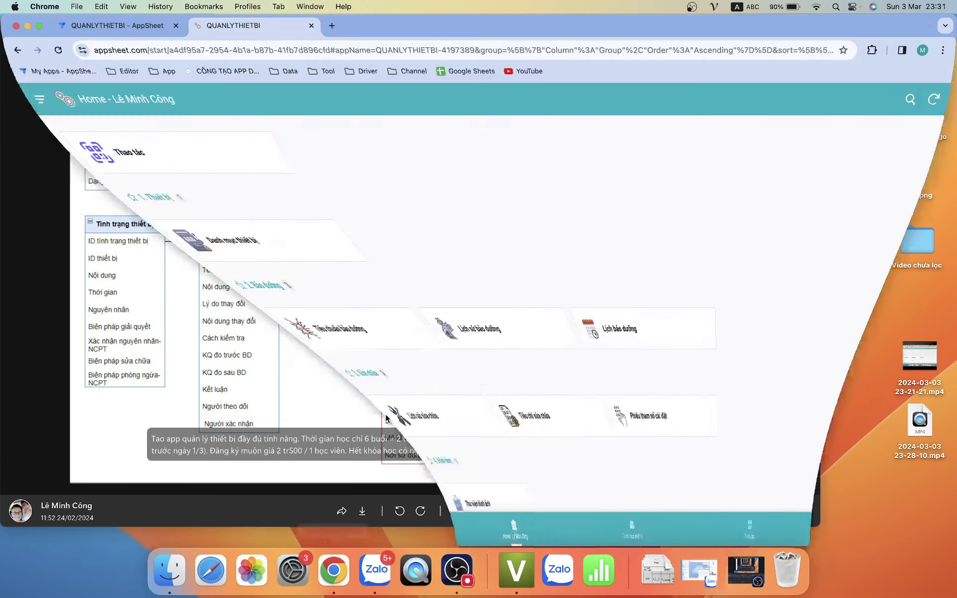